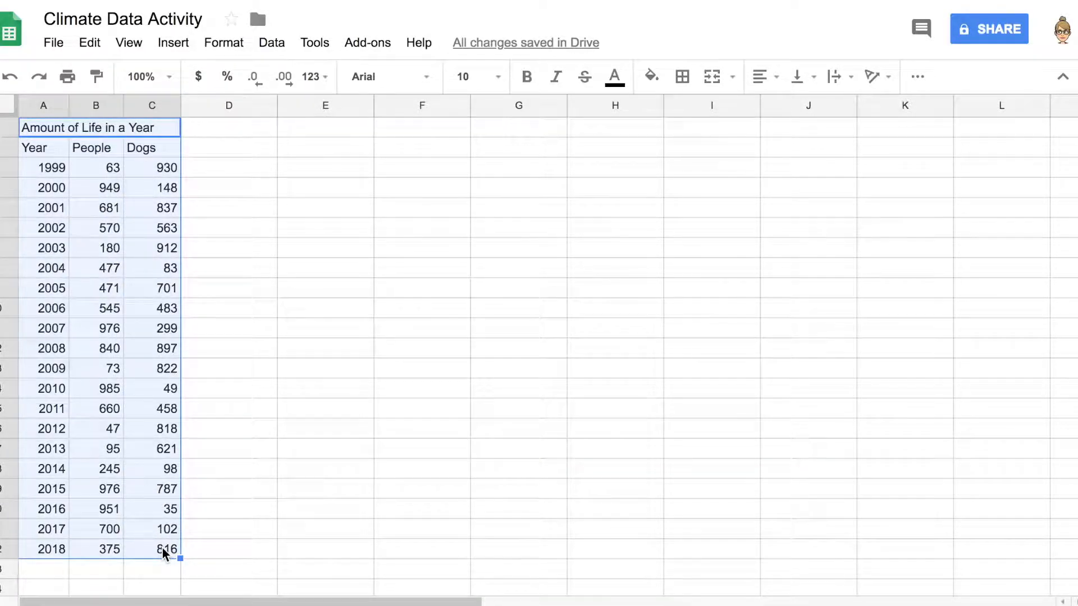
Insert a line chart from the selected data A1:C22 and place it beside the data table
{"action": "left_click", "coordinate": [169, 43]}
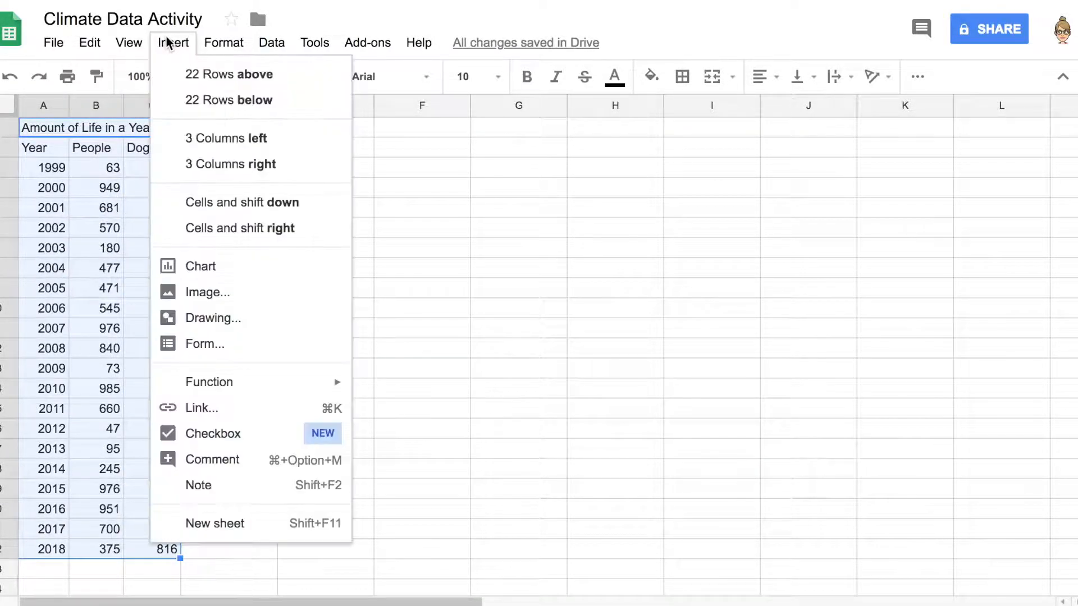
{"action": "left_click", "coordinate": [911, 85]}
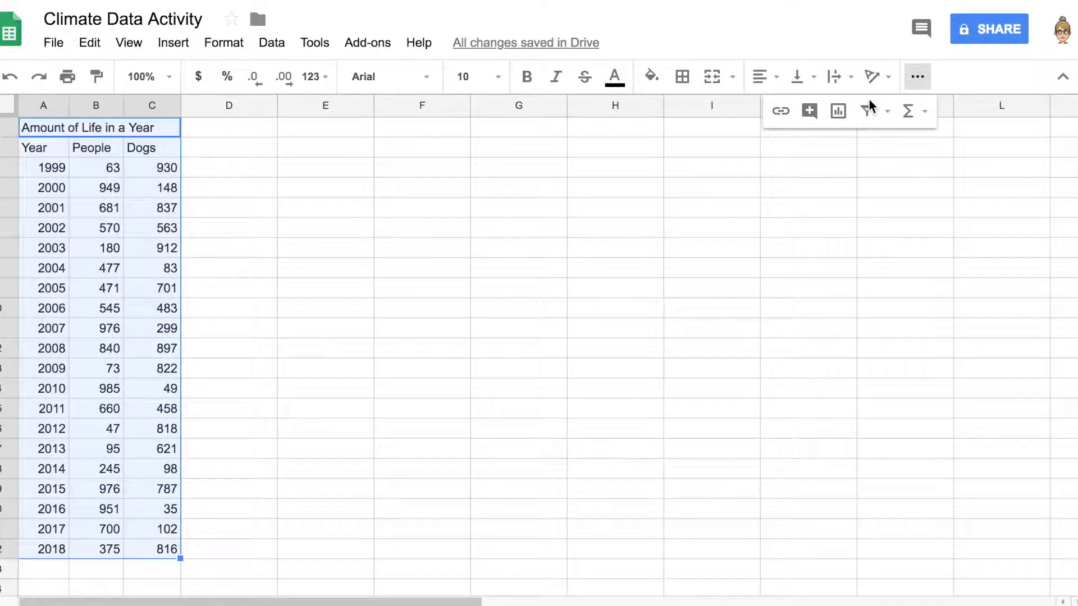
{"action": "left_click", "coordinate": [838, 112]}
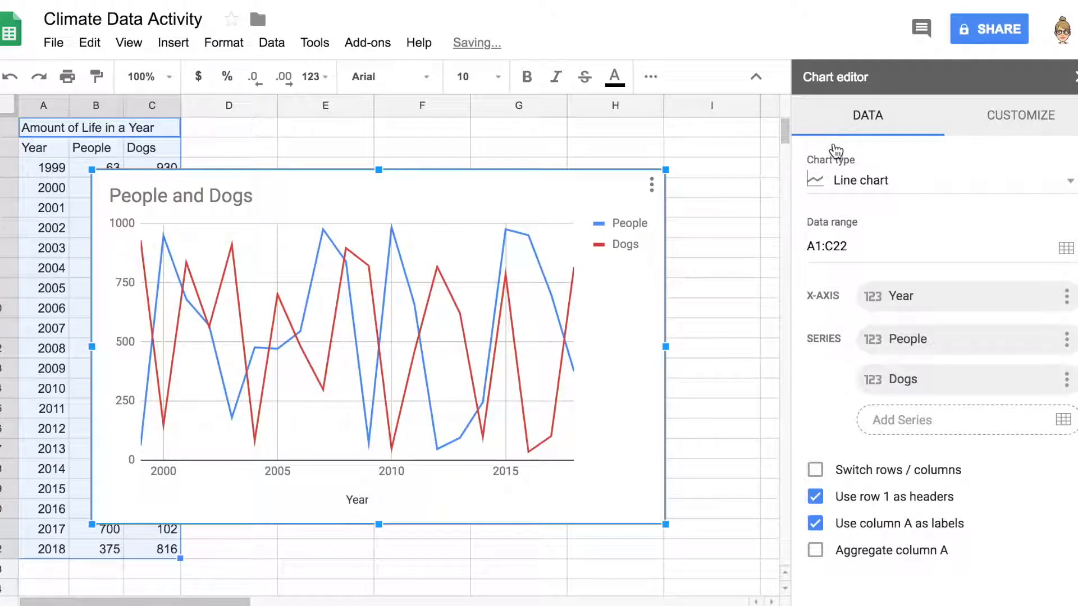
{"action": "left_click_drag", "start_coordinate": [368, 198], "coordinate": [462, 193]}
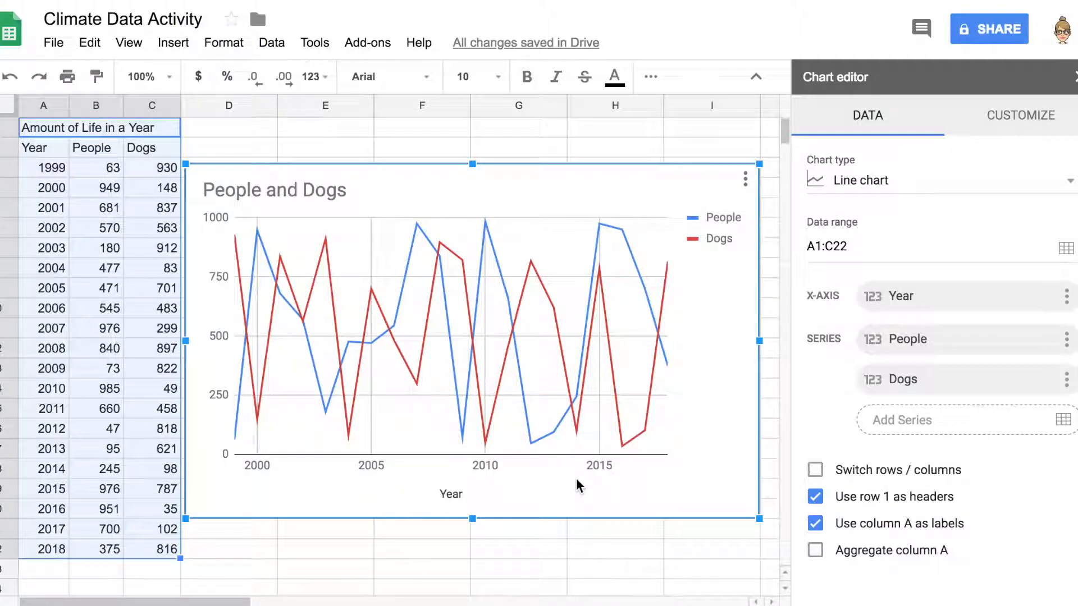
Try switching rows and columns in the chart data and restore the original arrangement
{"action": "left_click", "coordinate": [816, 471]}
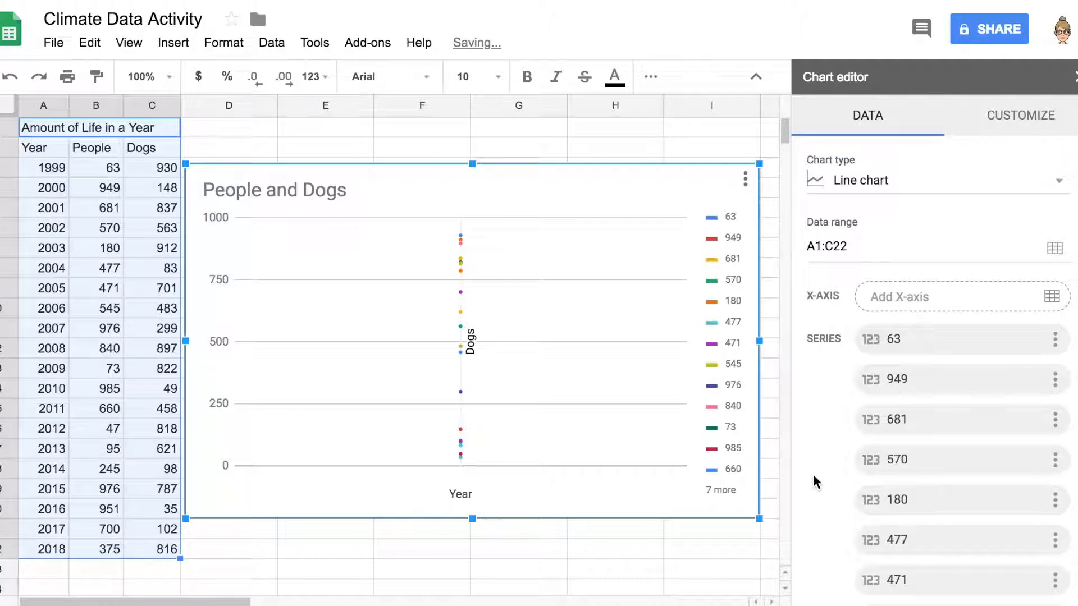
{"action": "scroll", "coordinate": [828, 507], "scroll_direction": "down", "scroll_amount": 12}
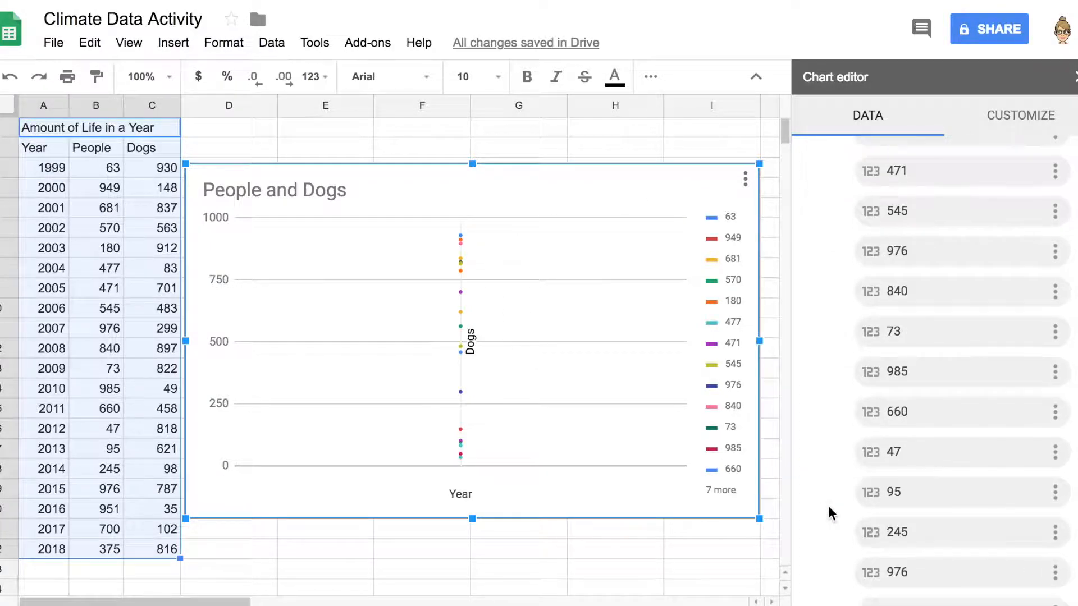
{"action": "left_click", "coordinate": [815, 498]}
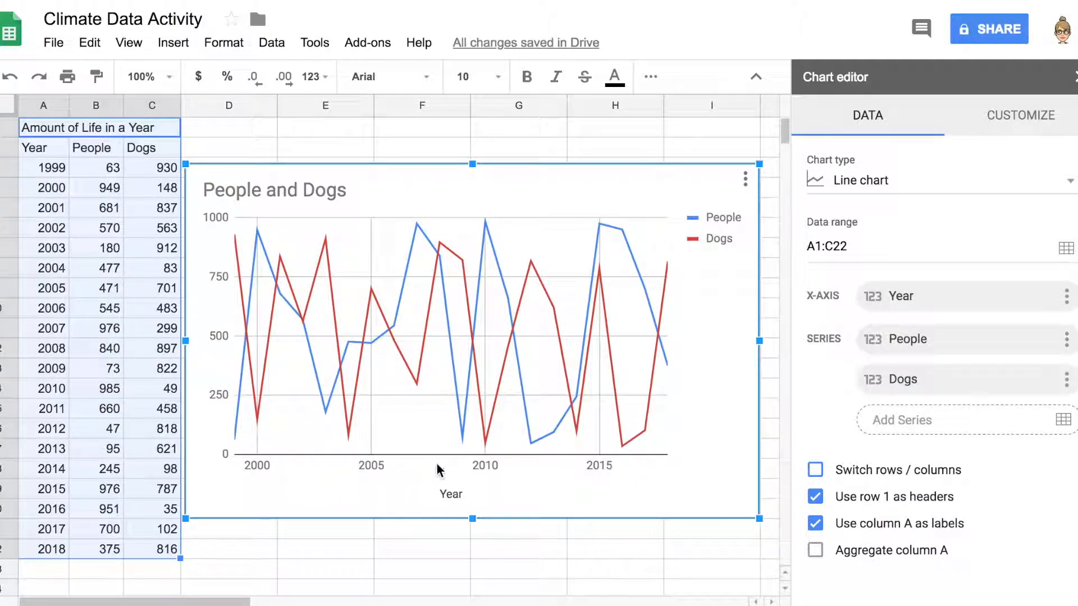
Try disabling column A as labels and row 1 as headers one at a time, restoring each option
{"action": "left_click", "coordinate": [821, 528]}
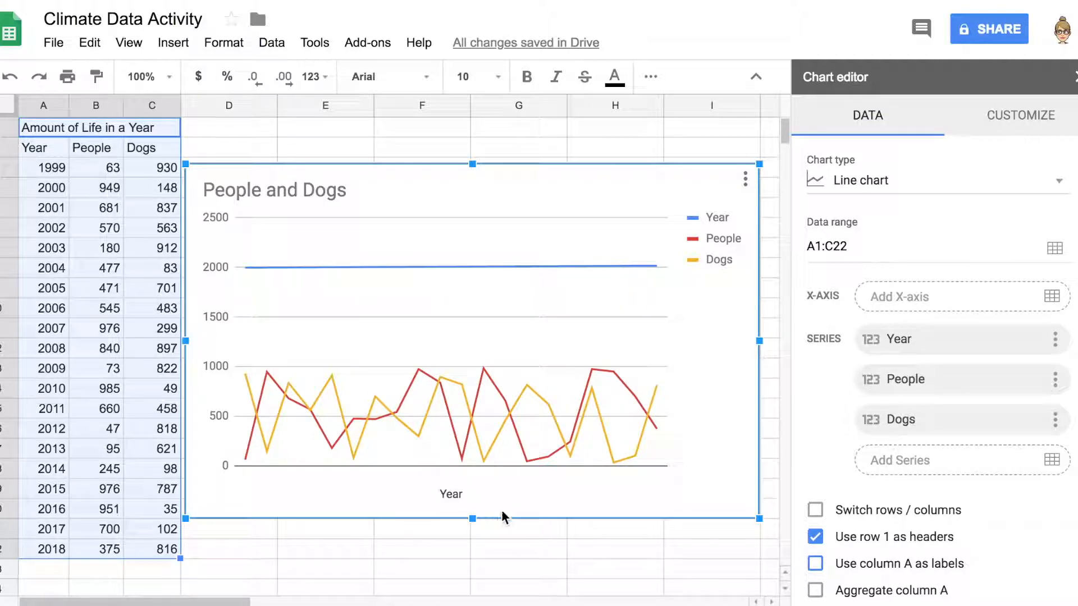
{"action": "left_click", "coordinate": [815, 563]}
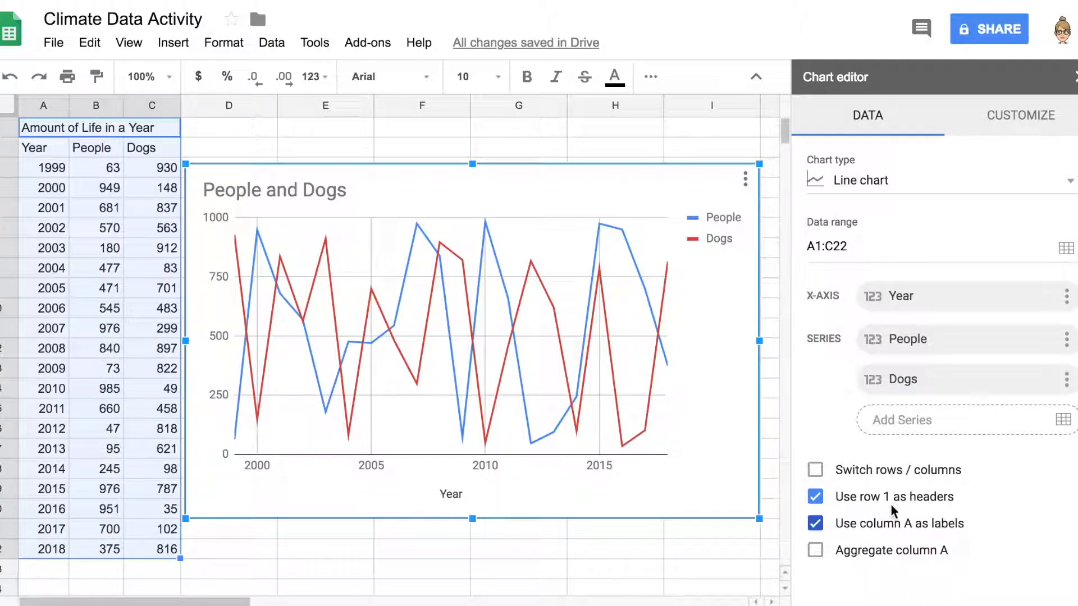
{"action": "left_click", "coordinate": [815, 499]}
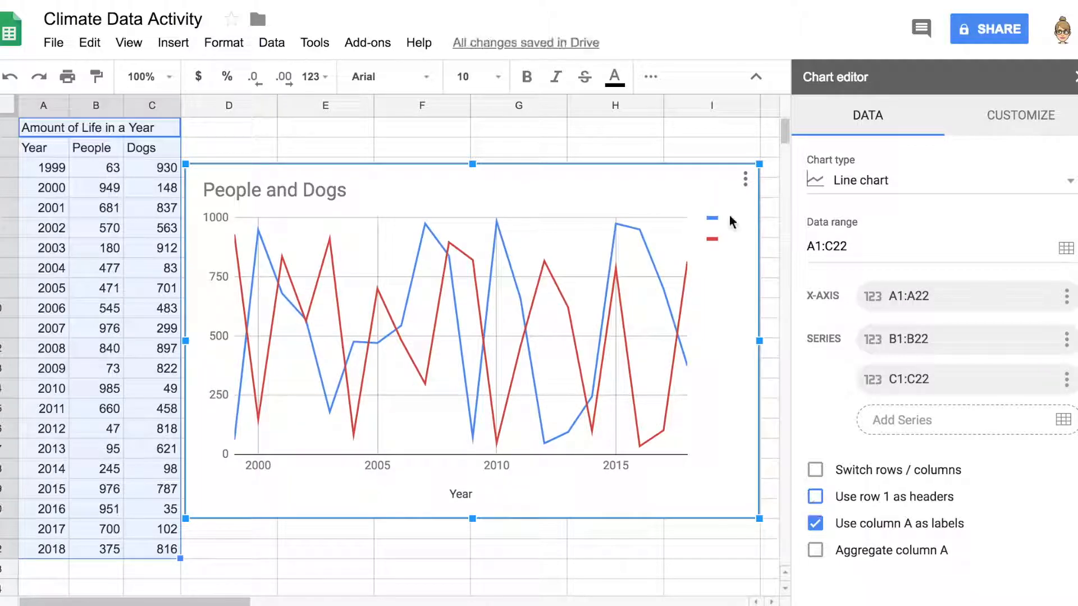
{"action": "left_click", "coordinate": [815, 498]}
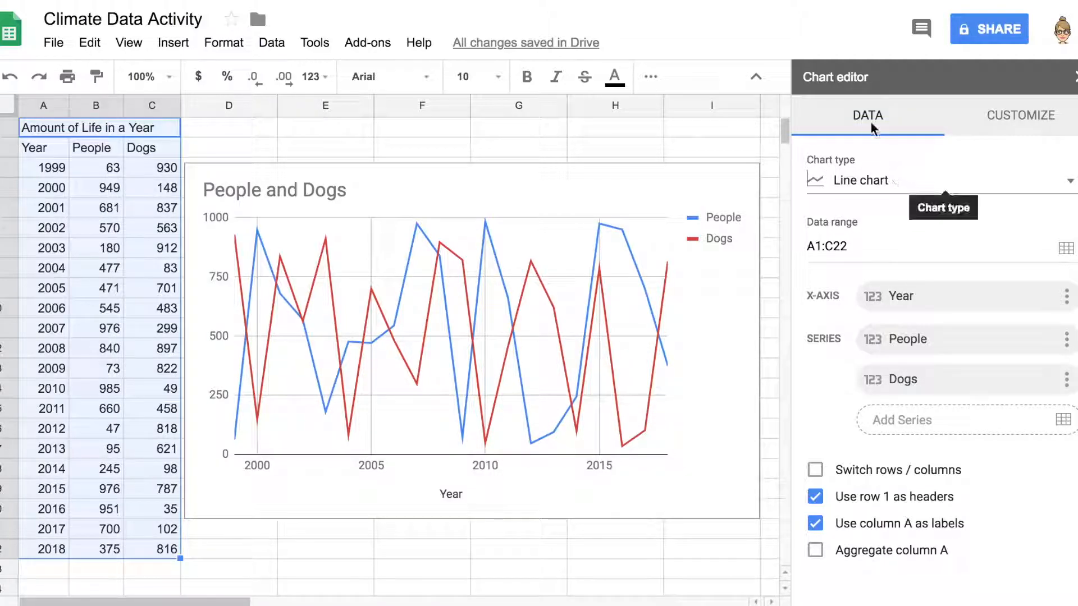
Try the stacked area, column and pie chart types on the chart
{"action": "left_click", "coordinate": [1064, 181]}
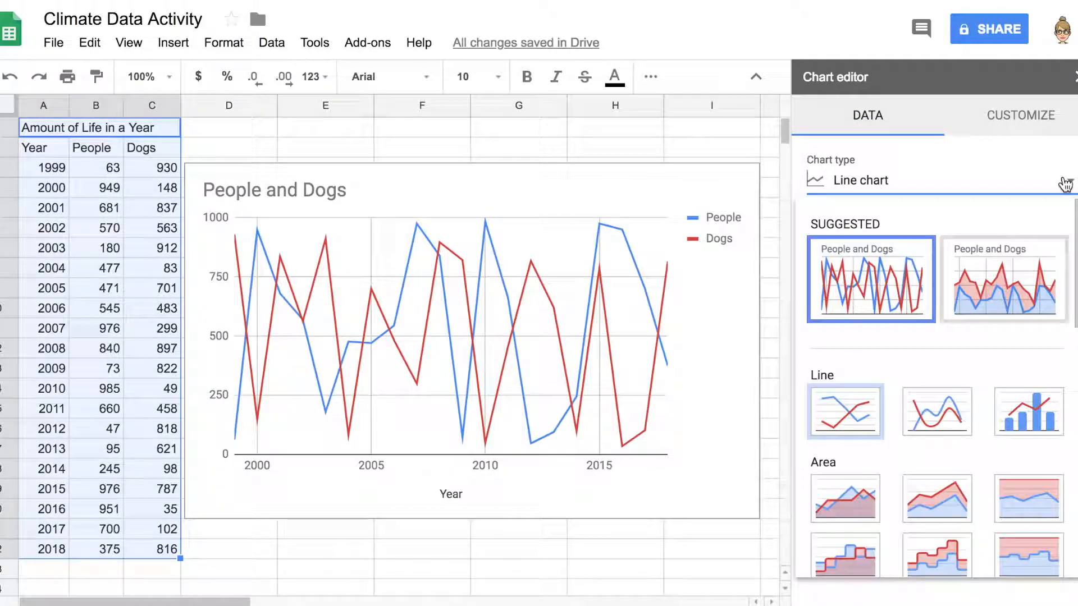
{"action": "left_click", "coordinate": [1000, 283]}
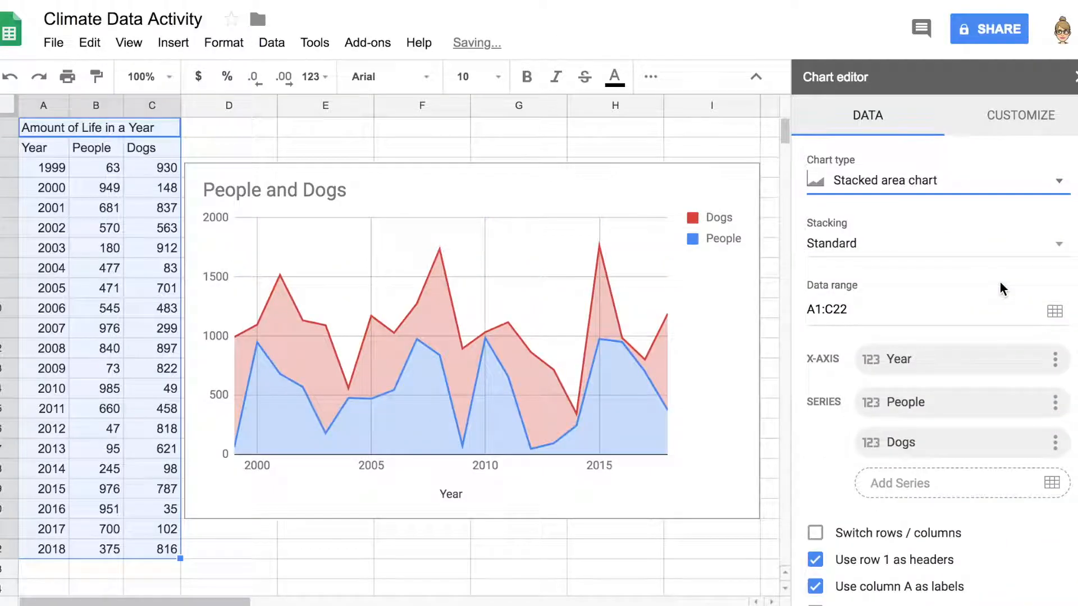
{"action": "left_click", "coordinate": [1055, 181]}
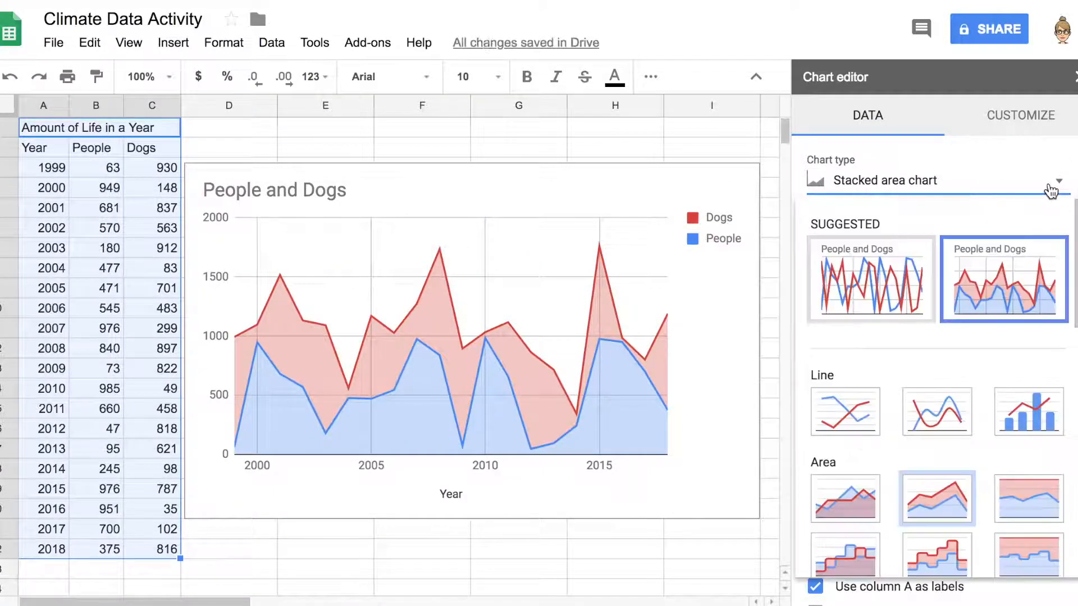
{"action": "scroll", "coordinate": [936, 483], "scroll_direction": "down", "scroll_amount": 5}
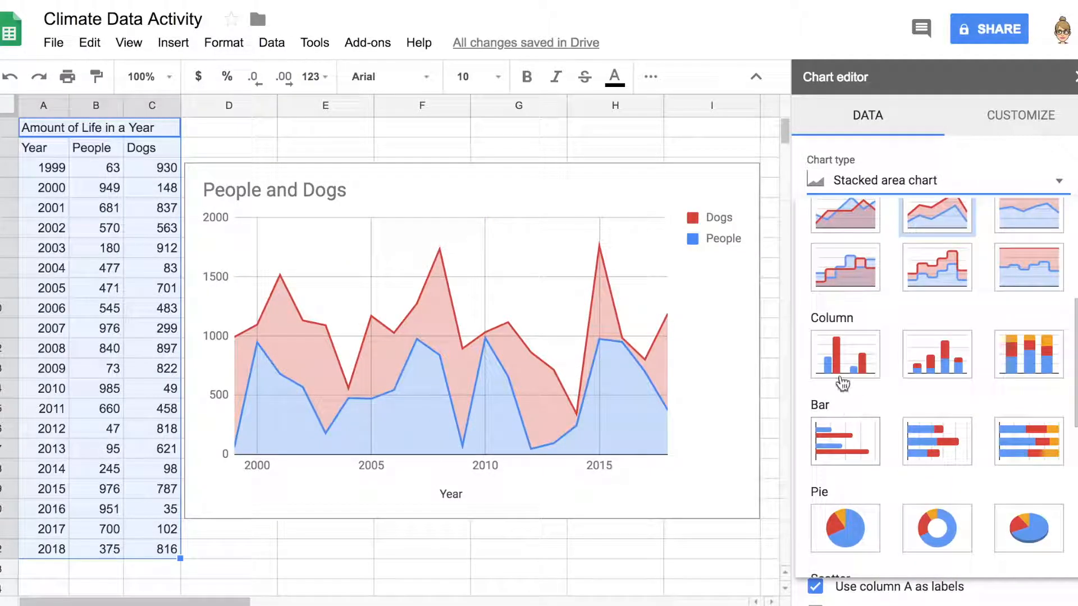
{"action": "left_click", "coordinate": [840, 356]}
{"action": "left_click", "coordinate": [1053, 179]}
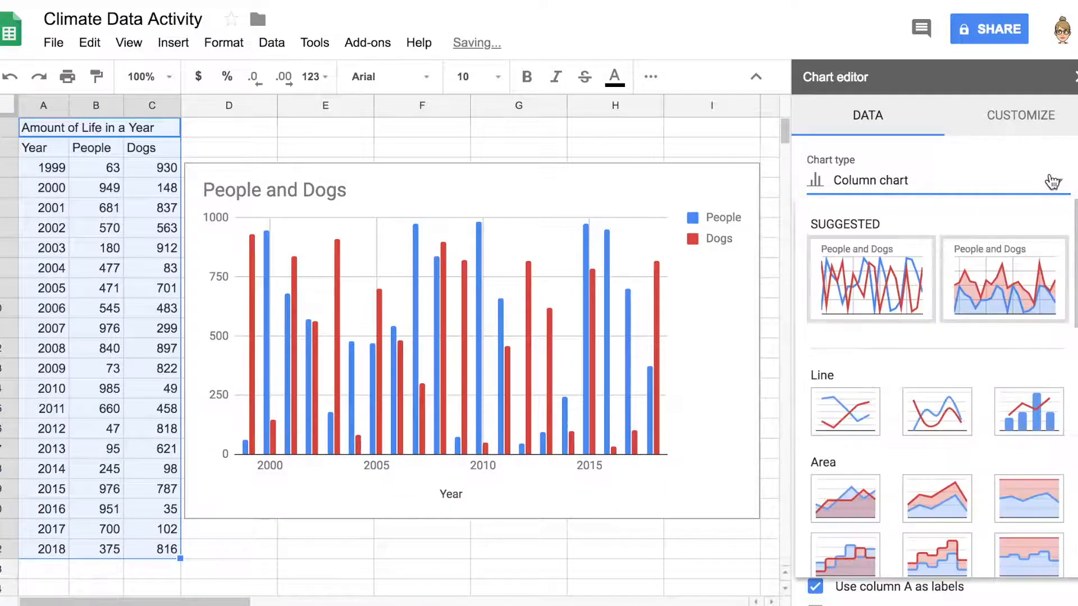
{"action": "scroll", "coordinate": [913, 360], "scroll_direction": "down", "scroll_amount": 10}
{"action": "left_click", "coordinate": [867, 345]}
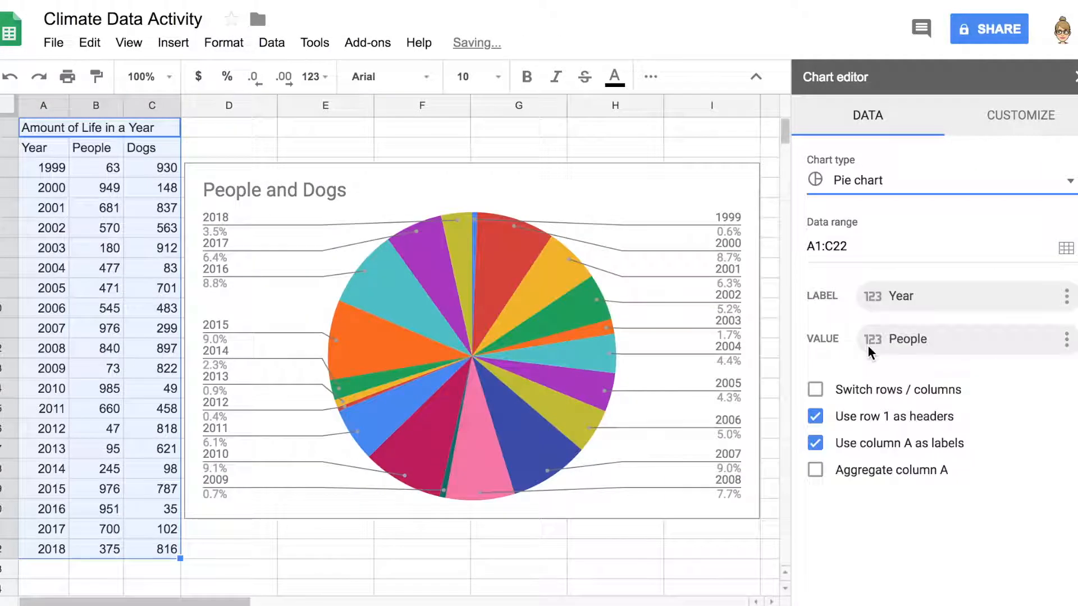
Browse the remaining chart types and set the chart back to a line chart
{"action": "left_click", "coordinate": [1069, 180]}
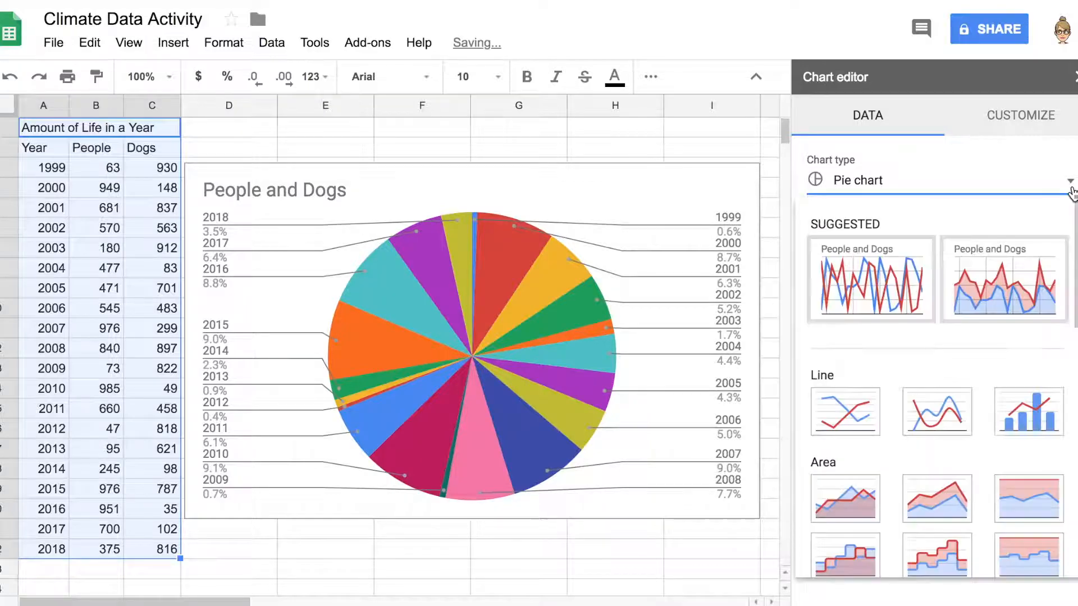
{"action": "scroll", "coordinate": [963, 441], "scroll_direction": "down", "scroll_amount": 10}
{"action": "scroll", "coordinate": [955, 444], "scroll_direction": "down", "scroll_amount": 3}
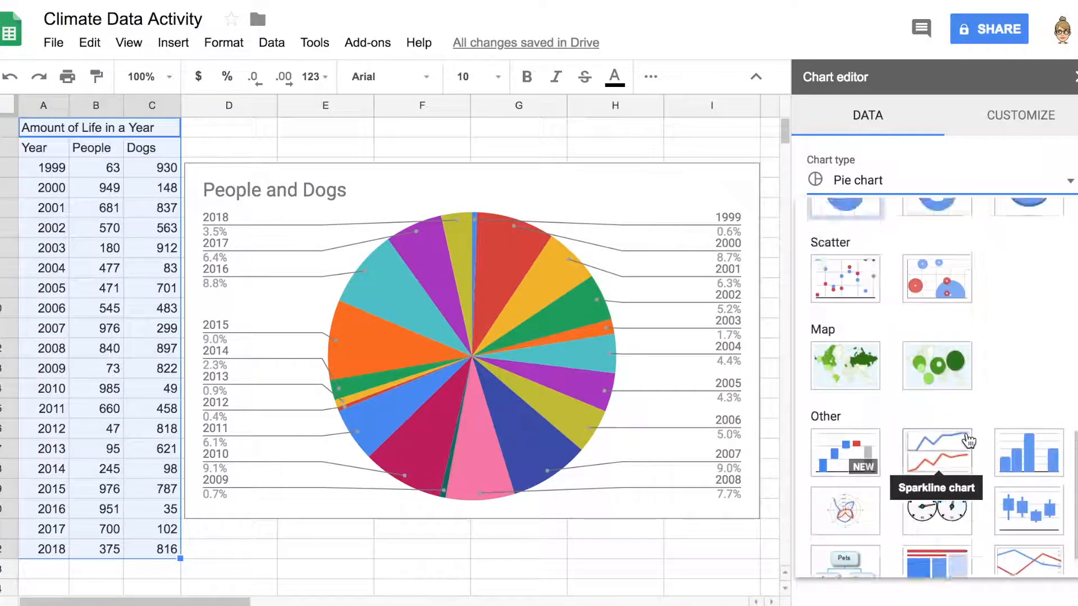
{"action": "scroll", "coordinate": [899, 393], "scroll_direction": "up", "scroll_amount": 10}
{"action": "left_click", "coordinate": [862, 295]}
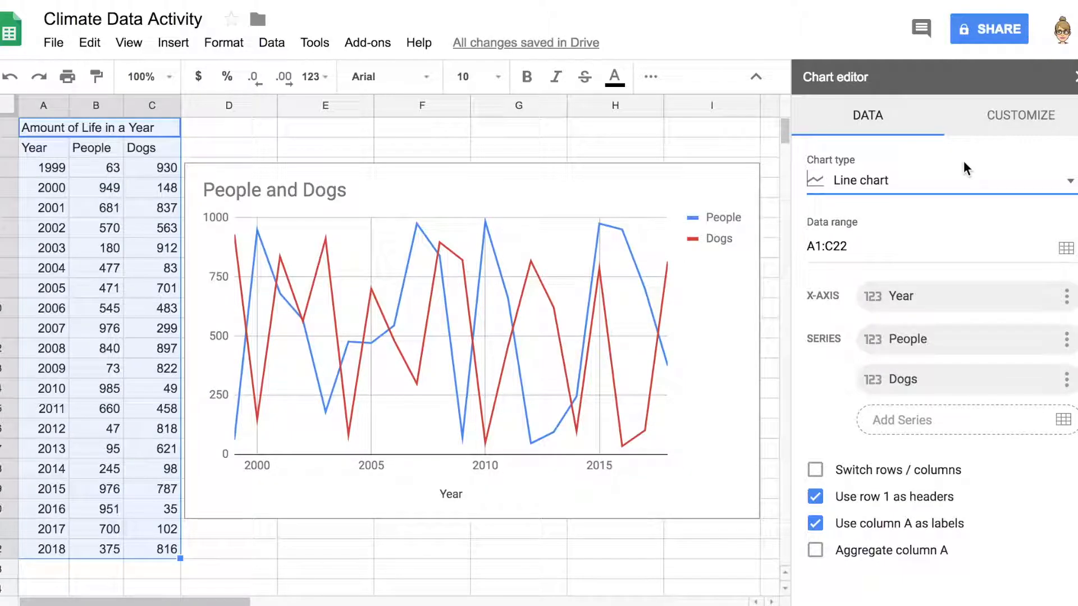
Try a magenta background on the chart and restore the white background
{"action": "left_click", "coordinate": [1030, 130]}
{"action": "left_click", "coordinate": [1062, 169]}
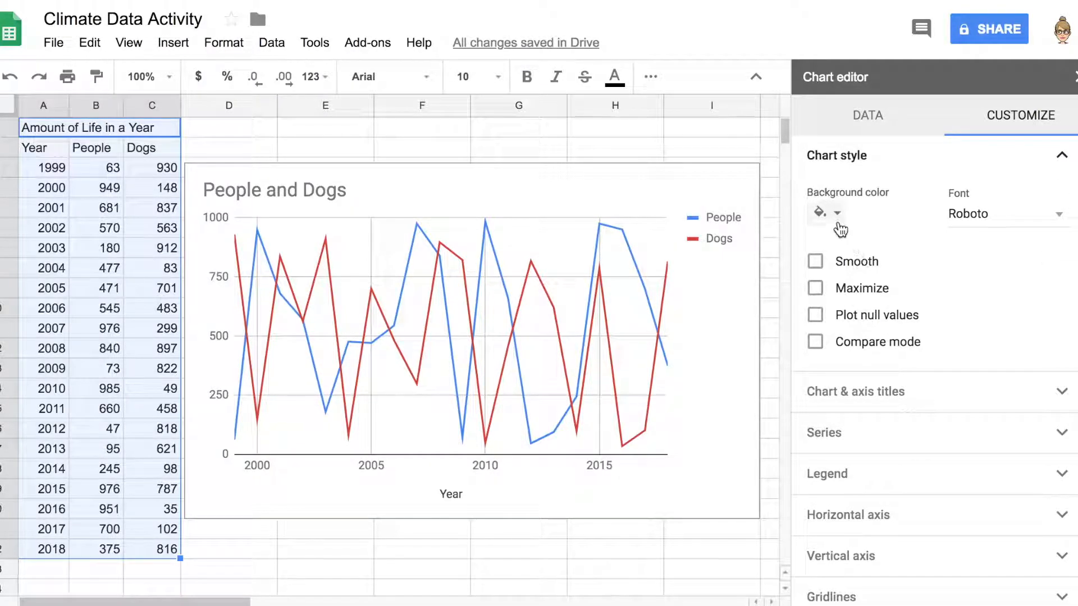
{"action": "left_click", "coordinate": [839, 222]}
{"action": "left_click", "coordinate": [985, 298]}
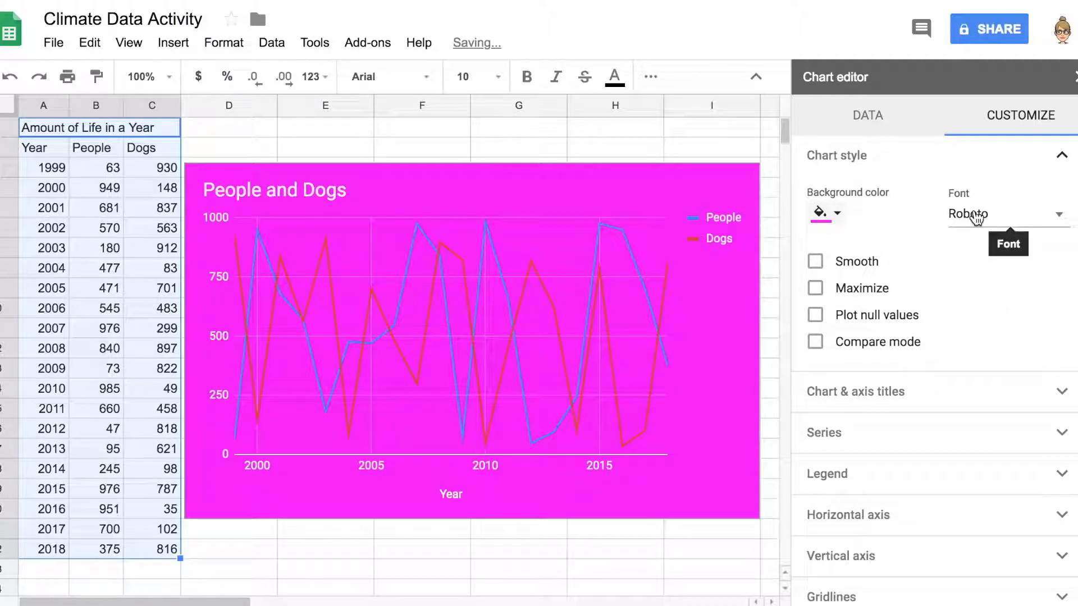
{"action": "left_click", "coordinate": [825, 212]}
{"action": "left_click", "coordinate": [979, 272]}
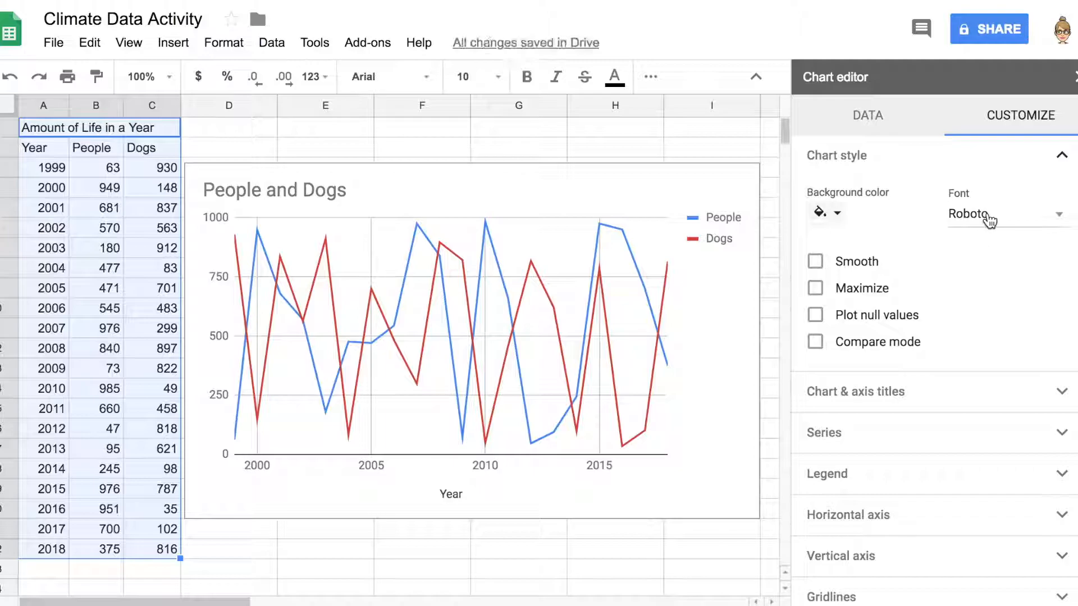
Try the Smooth and Maximize chart style options one at a time, switching each off again
{"action": "left_click", "coordinate": [817, 262]}
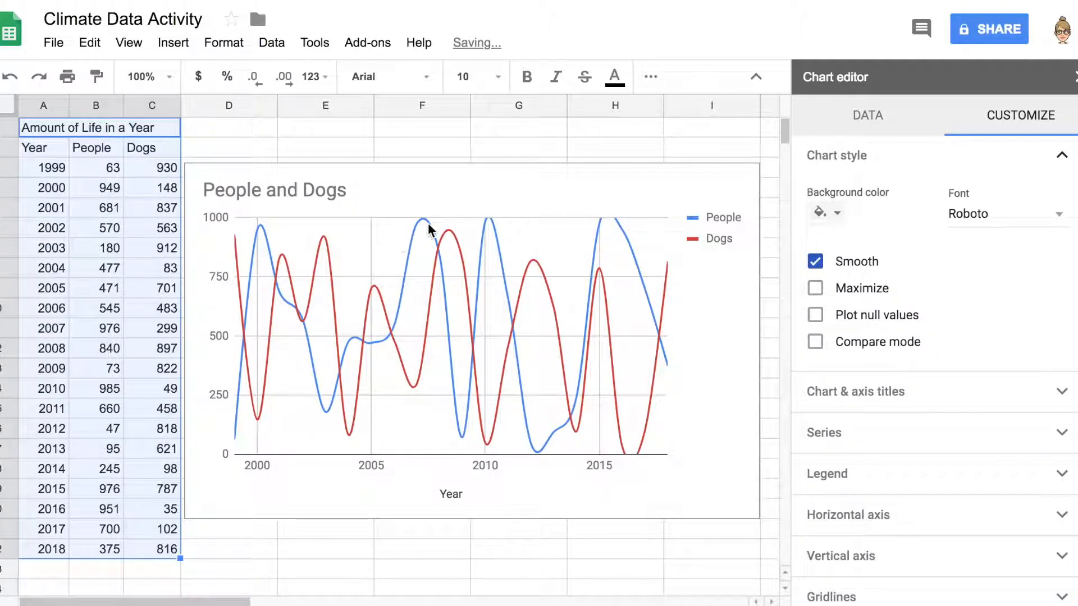
{"action": "left_click", "coordinate": [815, 261]}
{"action": "left_click", "coordinate": [815, 289]}
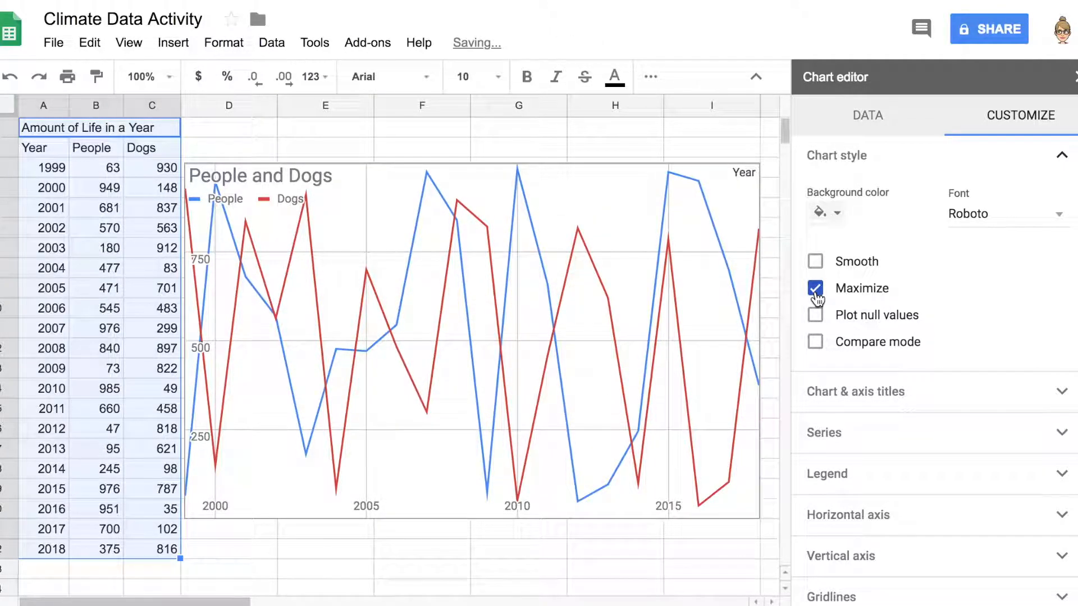
{"action": "left_click", "coordinate": [816, 289]}
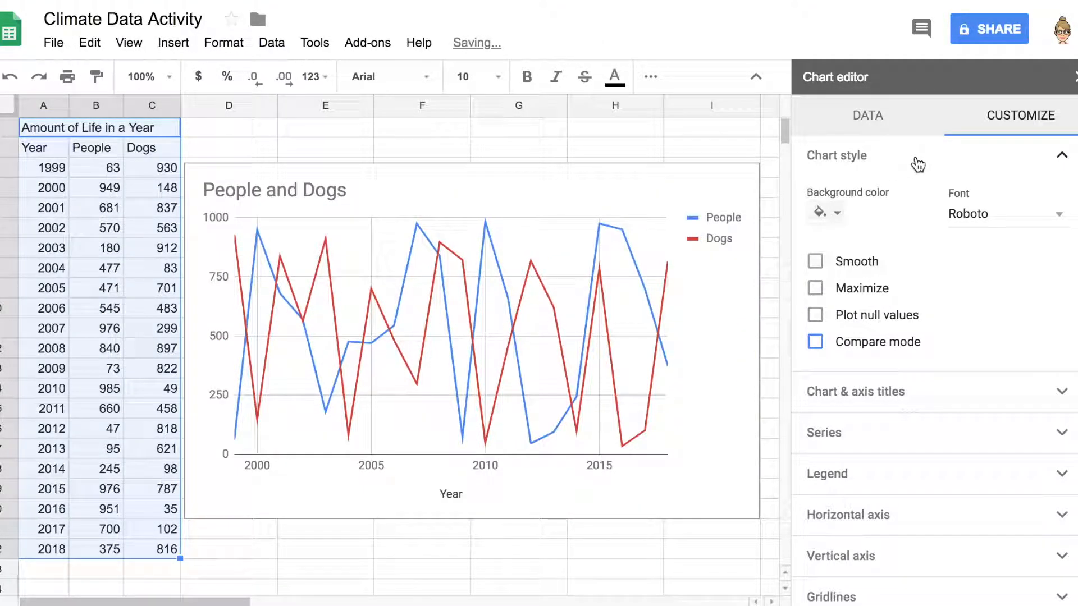
{"action": "left_click", "coordinate": [918, 164]}
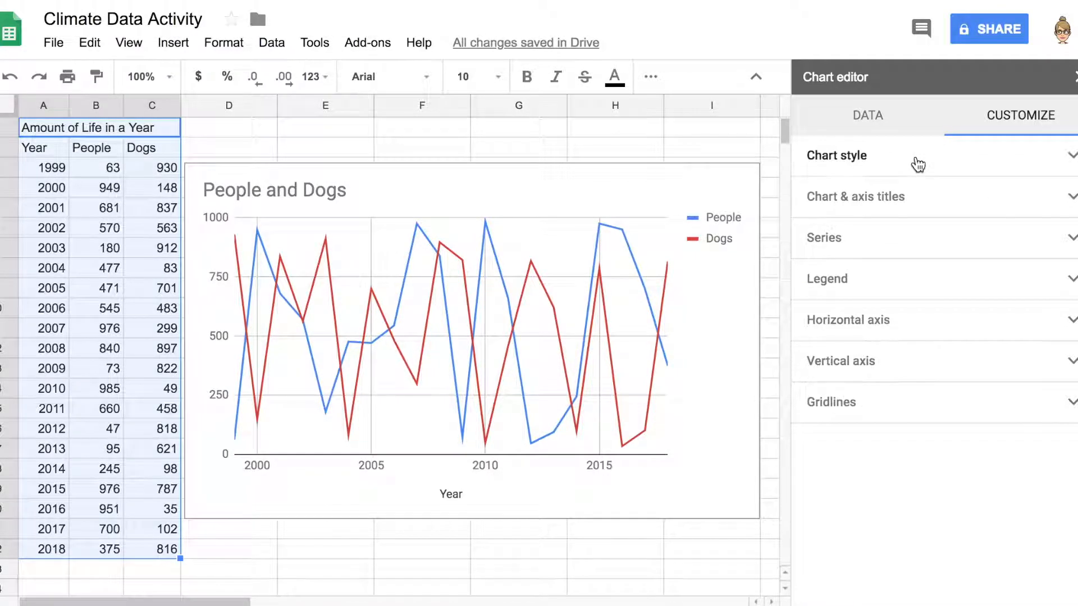
Title the chart "Amount of people and dogs from 1999-2018 in the town of Laguna Beach", bold and centred, and the vertical axis "Number of Individuals"
{"action": "left_click", "coordinate": [982, 203]}
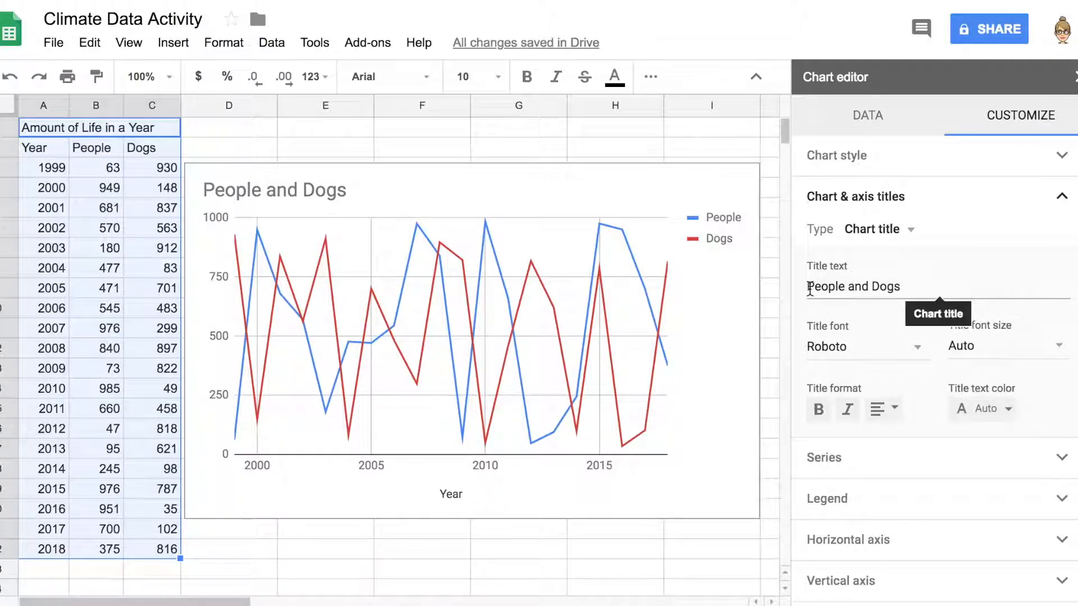
{"action": "left_click_drag", "start_coordinate": [910, 287], "coordinate": [805, 290]}
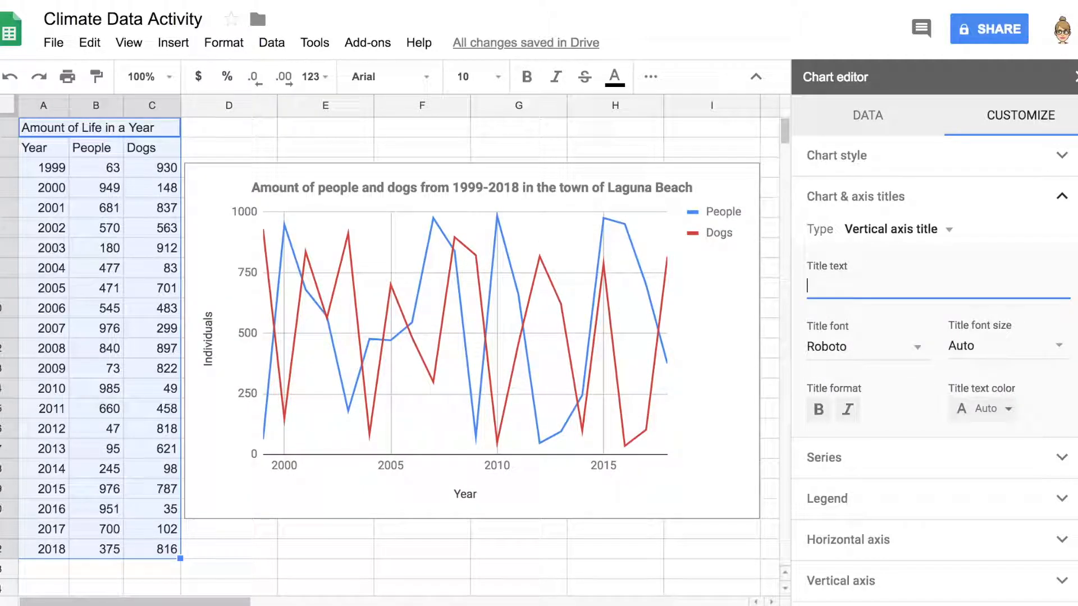
{"action": "type", "text": "Numb"}
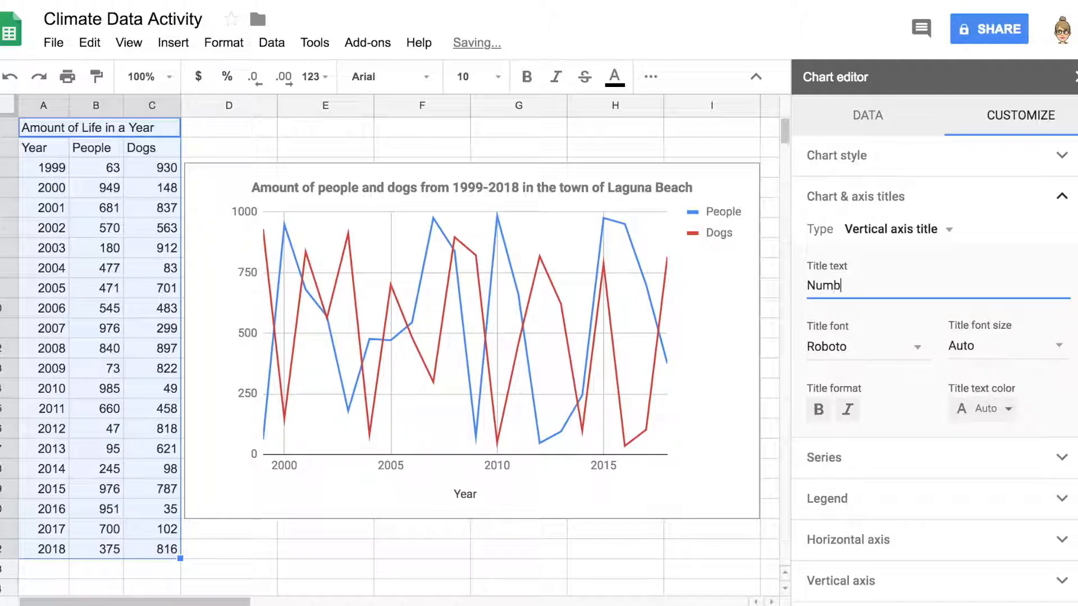
{"action": "type", "text": "er of Individuals"}
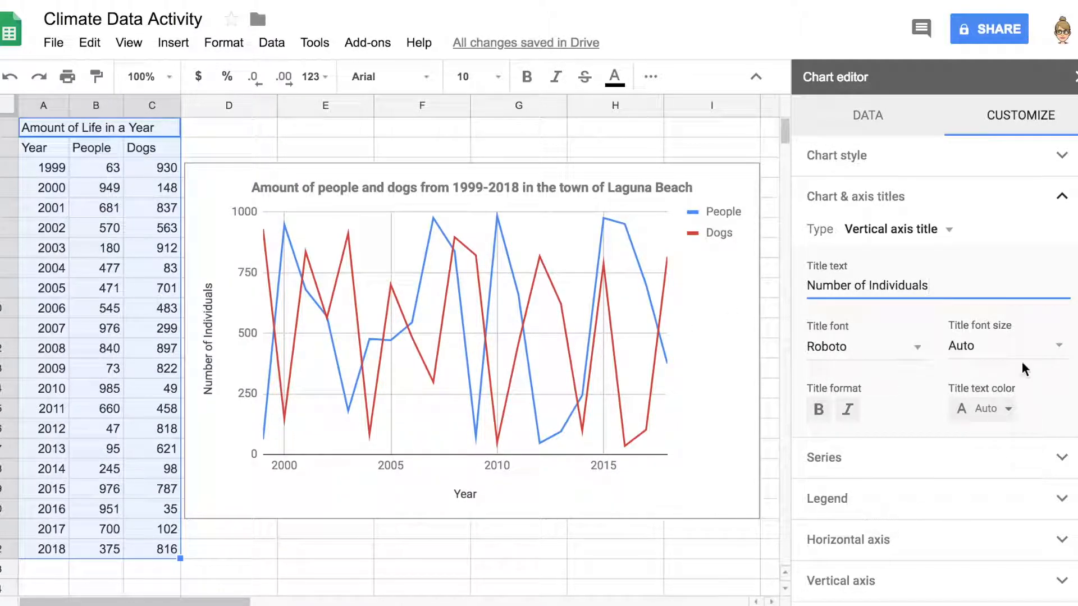
{"action": "left_click", "coordinate": [1062, 197]}
Set the line thickness of all series in the chart to 4px
{"action": "left_click", "coordinate": [833, 240]}
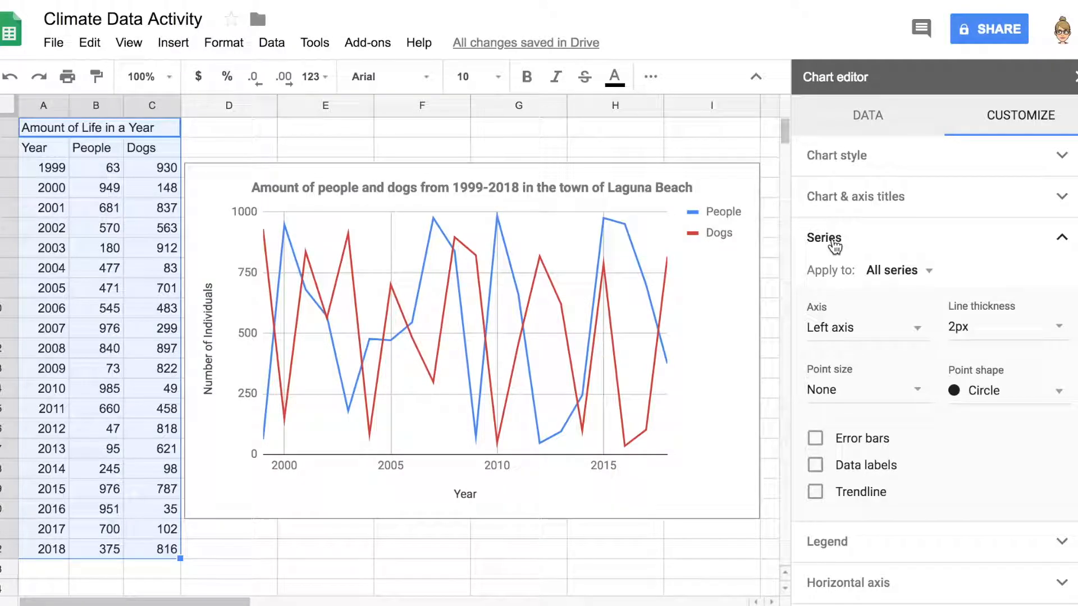
{"action": "left_click", "coordinate": [891, 330]}
{"action": "left_click", "coordinate": [1056, 330]}
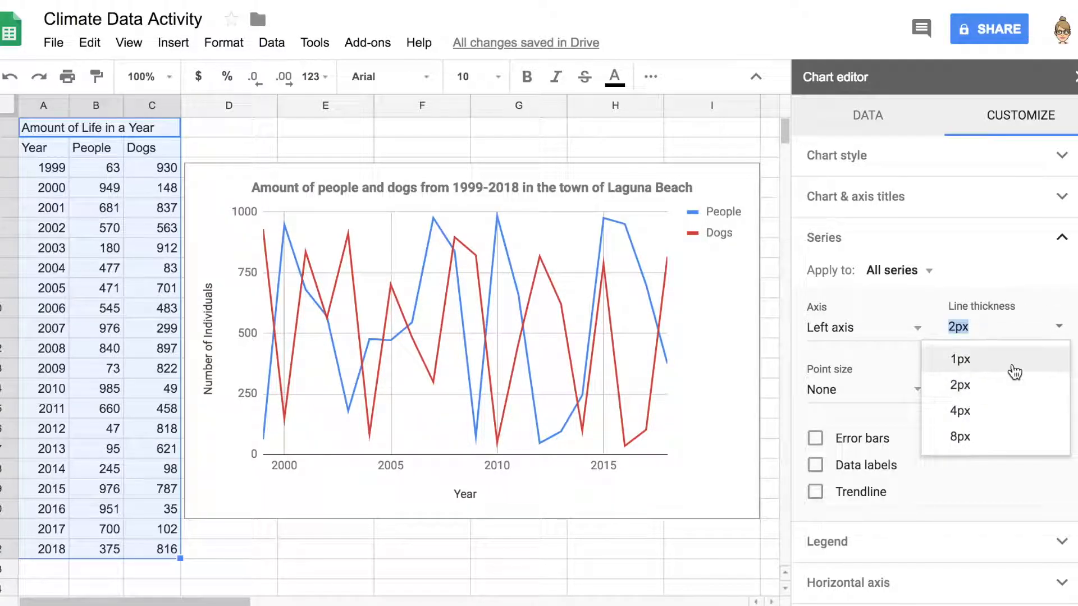
{"action": "left_click", "coordinate": [1014, 372]}
{"action": "left_click", "coordinate": [1058, 330]}
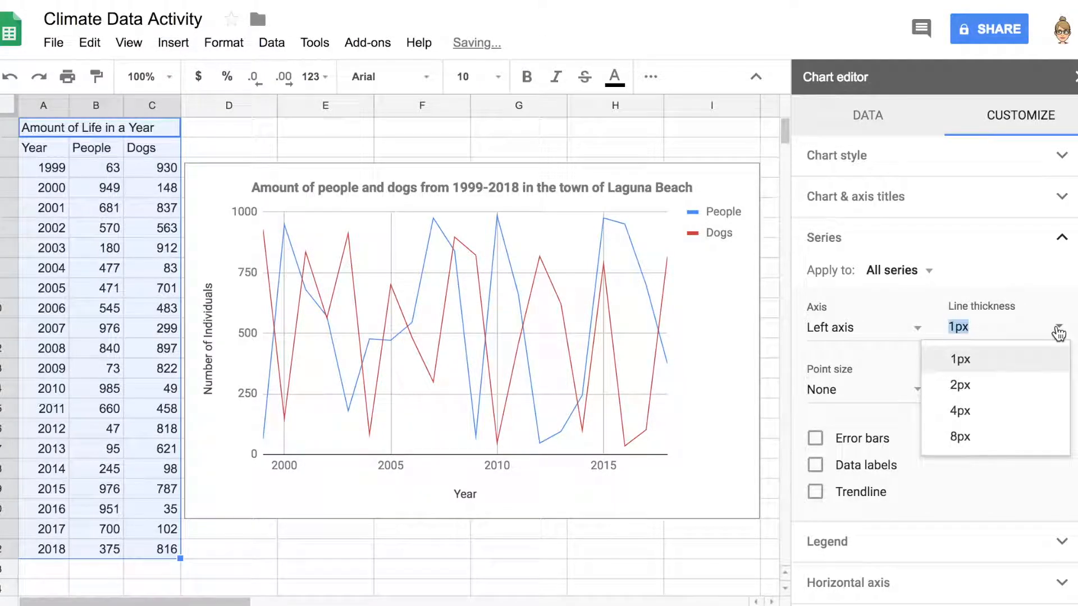
{"action": "left_click", "coordinate": [1026, 410]}
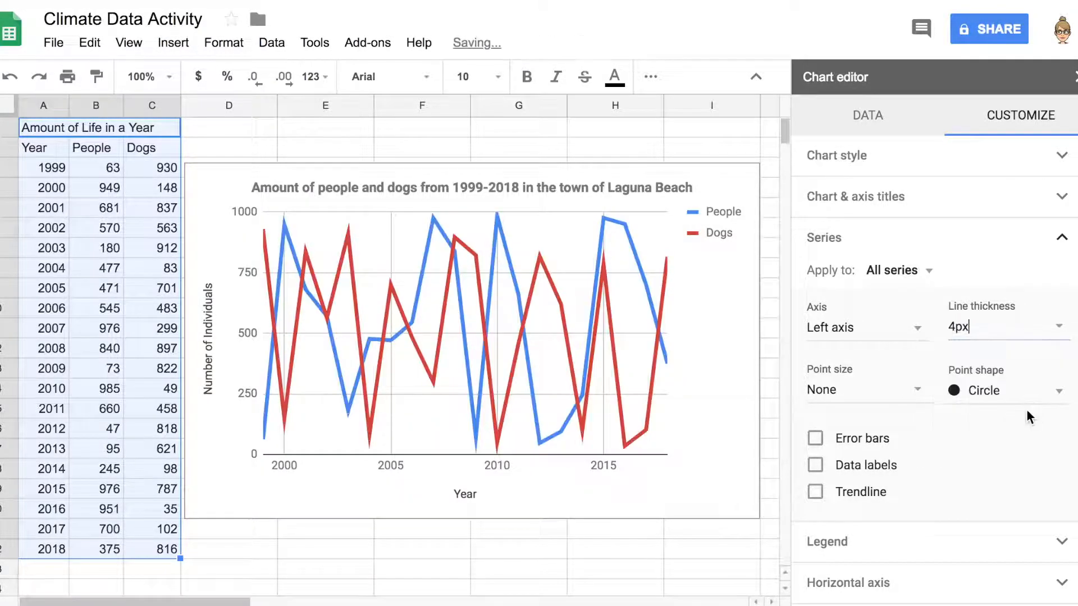
Try star-shaped points on all series, and settle on circle points with a size of 7px
{"action": "left_click", "coordinate": [1060, 387]}
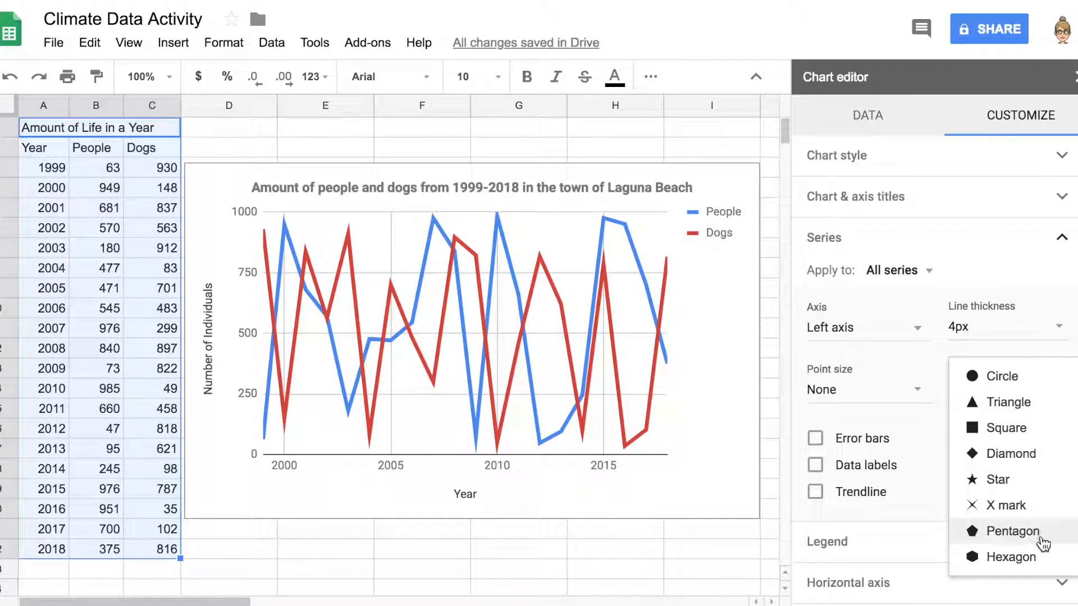
{"action": "left_click", "coordinate": [1020, 482]}
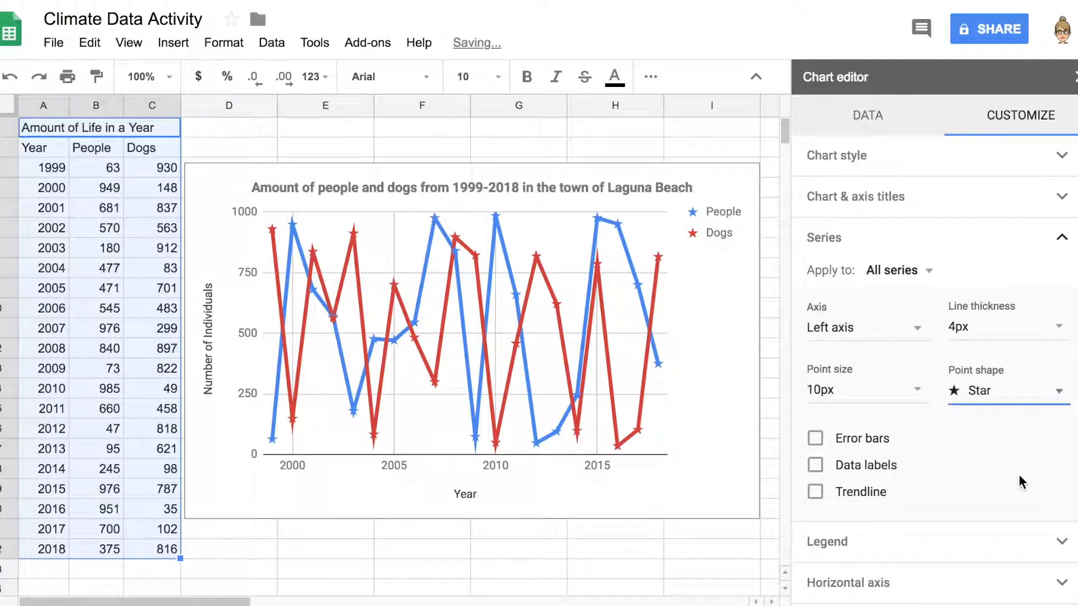
{"action": "left_click", "coordinate": [1054, 389]}
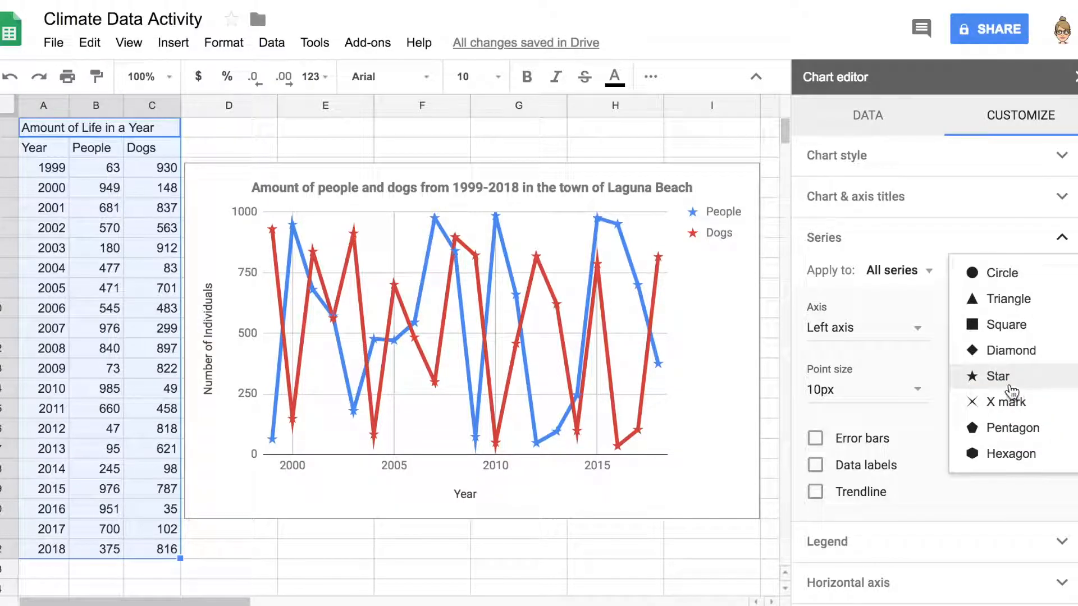
{"action": "left_click", "coordinate": [1001, 275]}
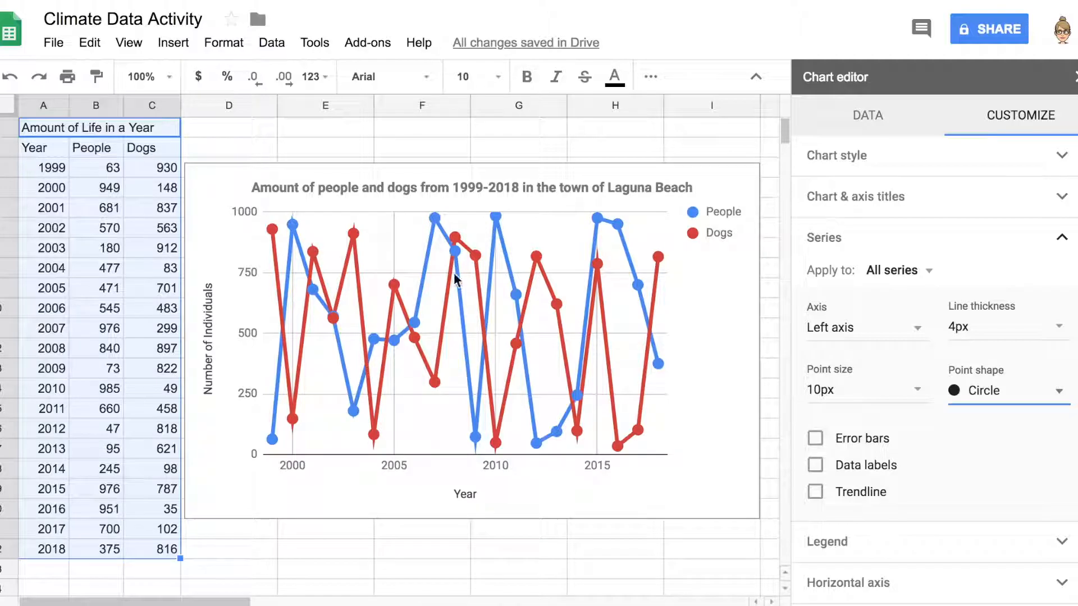
{"action": "left_click", "coordinate": [915, 406]}
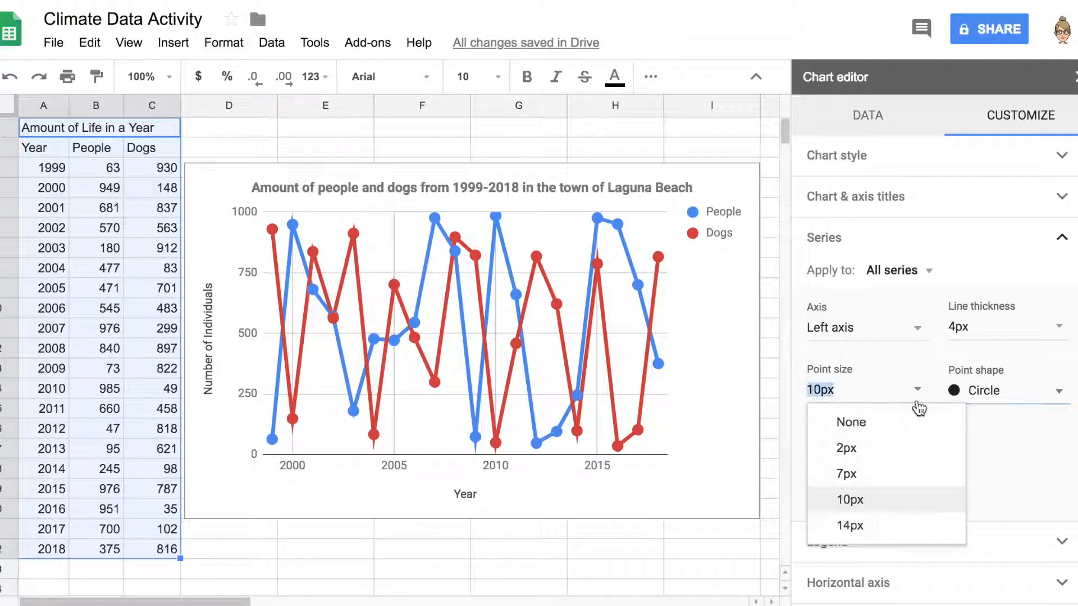
{"action": "left_click", "coordinate": [867, 473]}
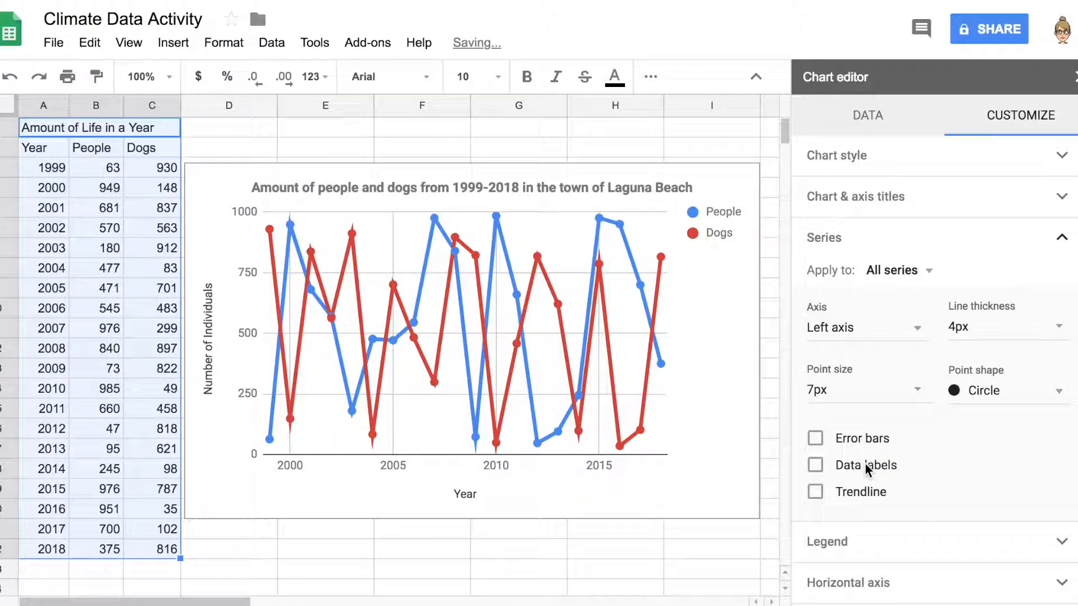
Try showing trendlines for all series in the chart and switch them off again
{"action": "left_click", "coordinate": [816, 493]}
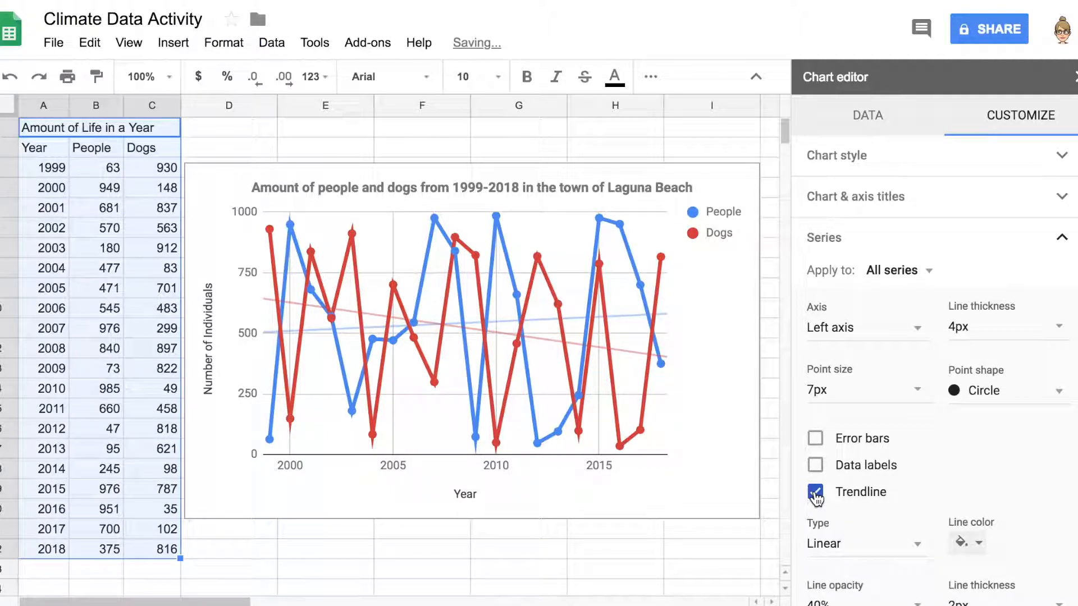
{"action": "scroll", "coordinate": [932, 493], "scroll_direction": "down", "scroll_amount": 3}
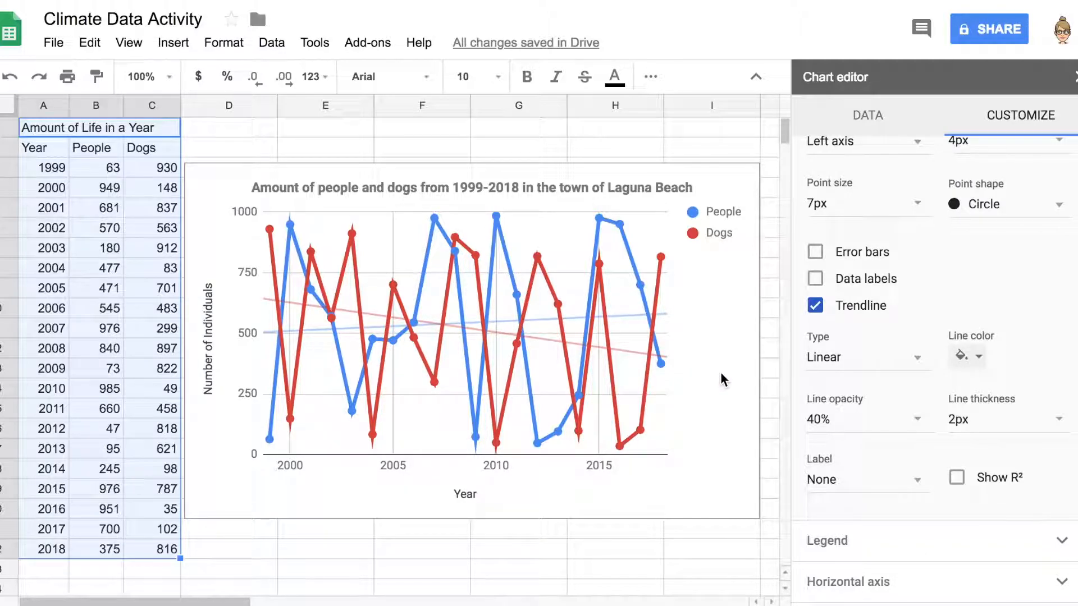
{"action": "key", "text": "ctrl+z"}
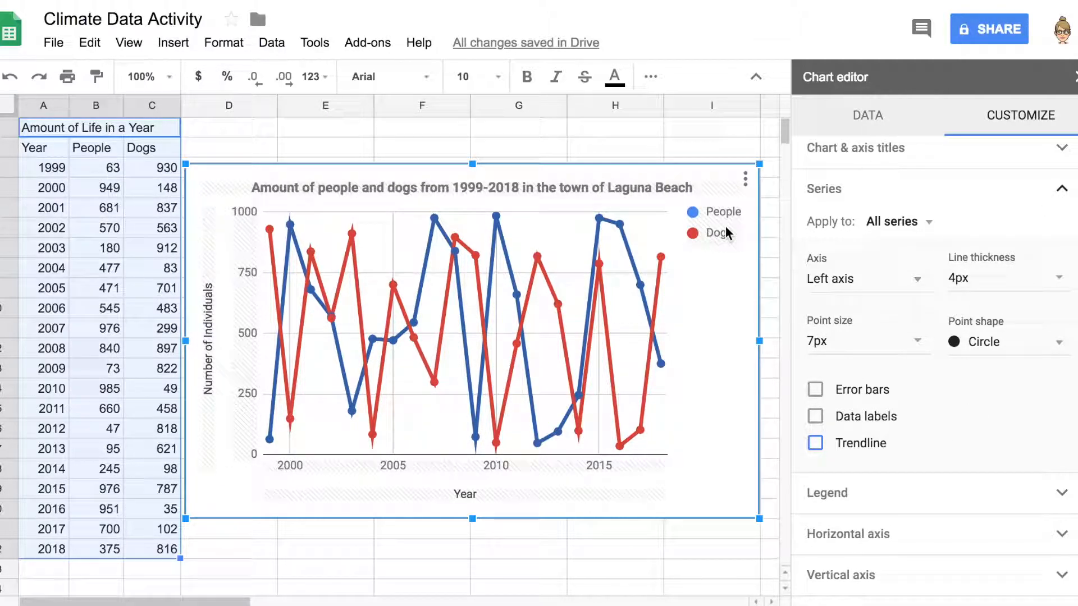
{"action": "left_click", "coordinate": [815, 443]}
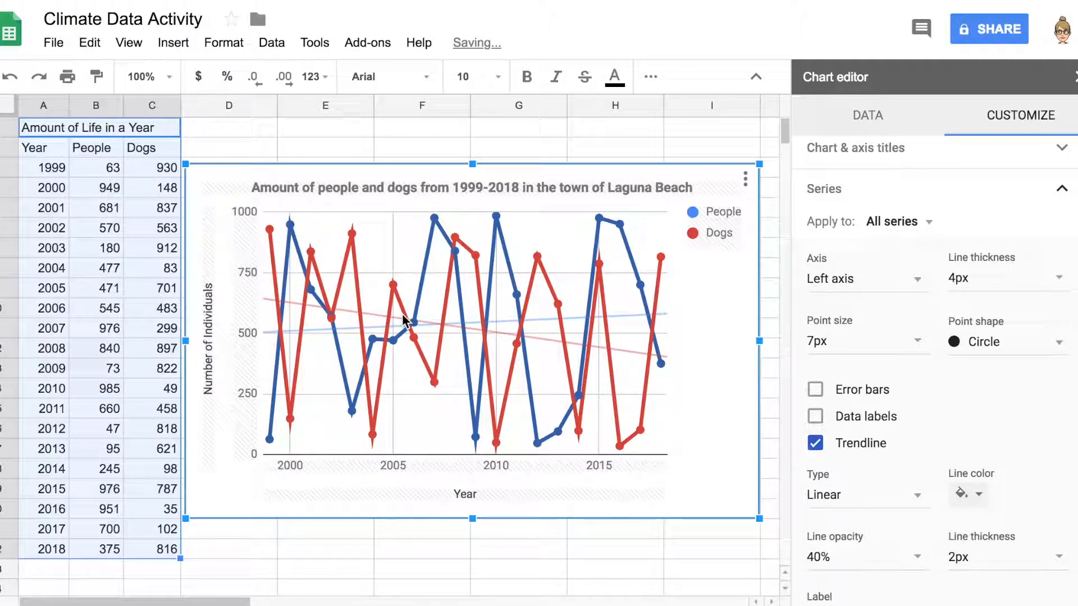
{"action": "left_click", "coordinate": [814, 445]}
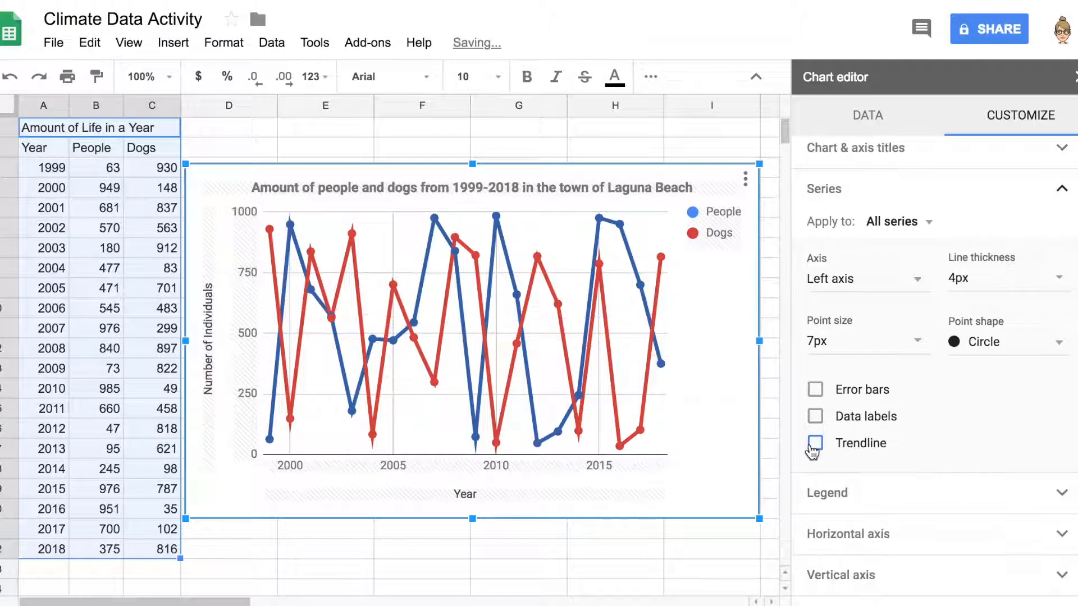
Add a linear trendline to the Dogs series only
{"action": "left_click", "coordinate": [889, 224]}
{"action": "left_click", "coordinate": [906, 279]}
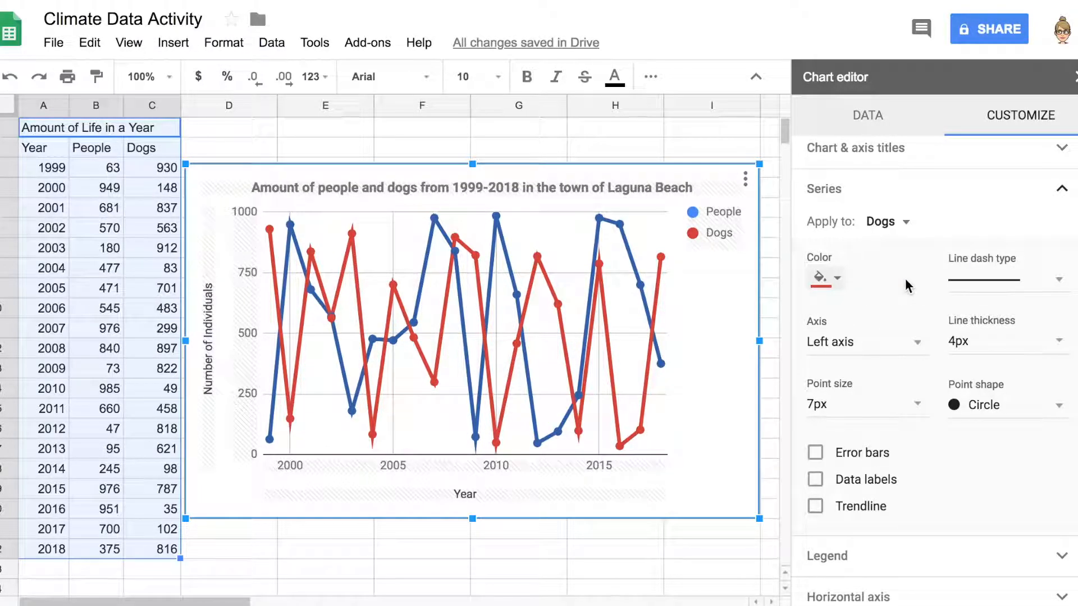
{"action": "scroll", "coordinate": [840, 449], "scroll_direction": "down", "scroll_amount": 2}
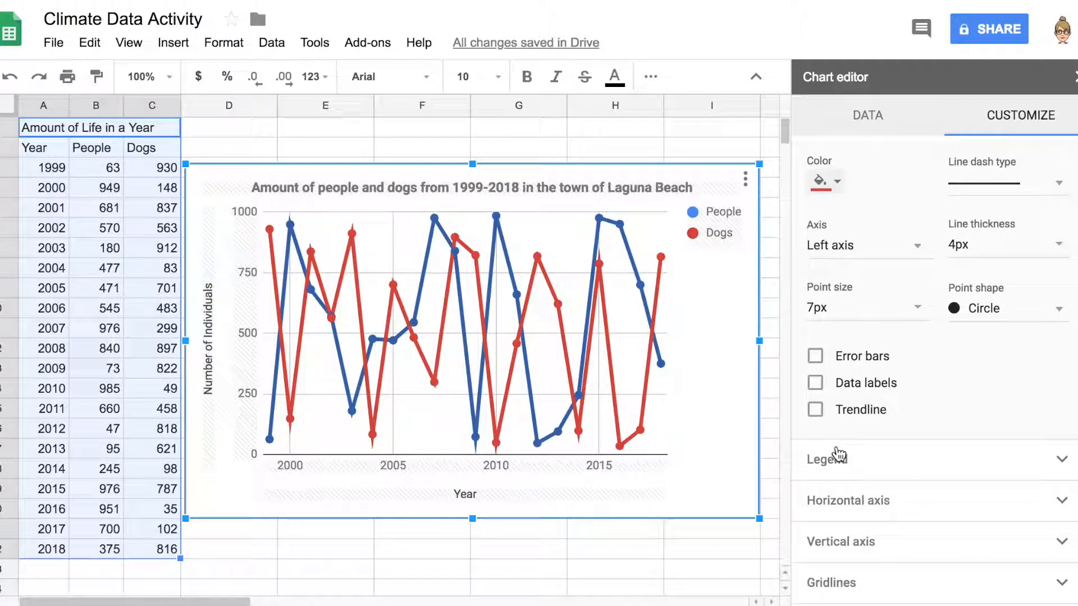
{"action": "left_click", "coordinate": [815, 410]}
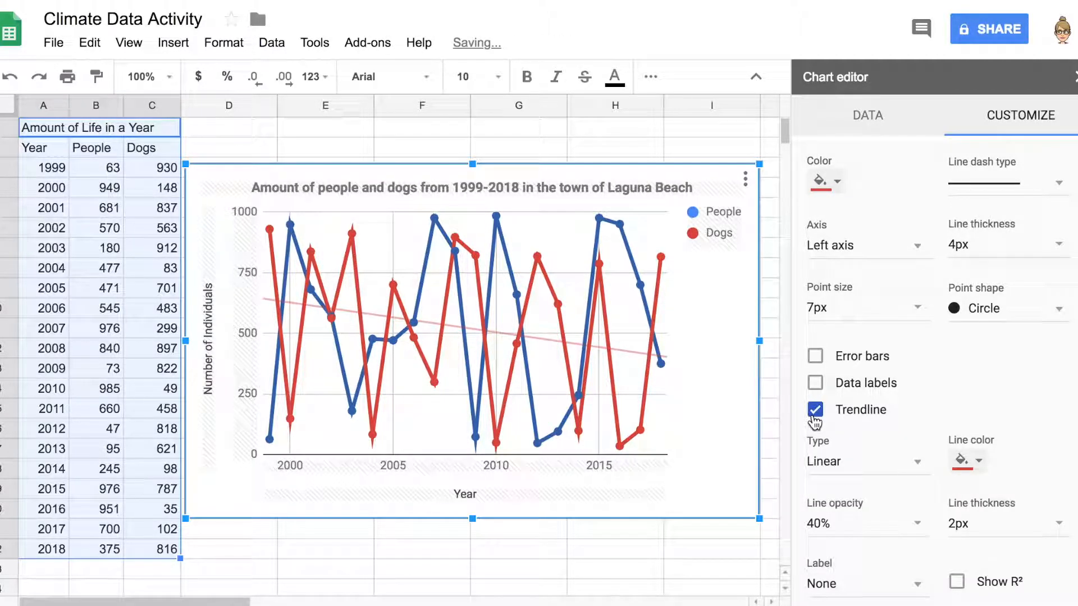
Format the Dogs trendline with 100% line opacity and 4px thickness, and label it with its equation
{"action": "scroll", "coordinate": [831, 432], "scroll_direction": "down", "scroll_amount": 3}
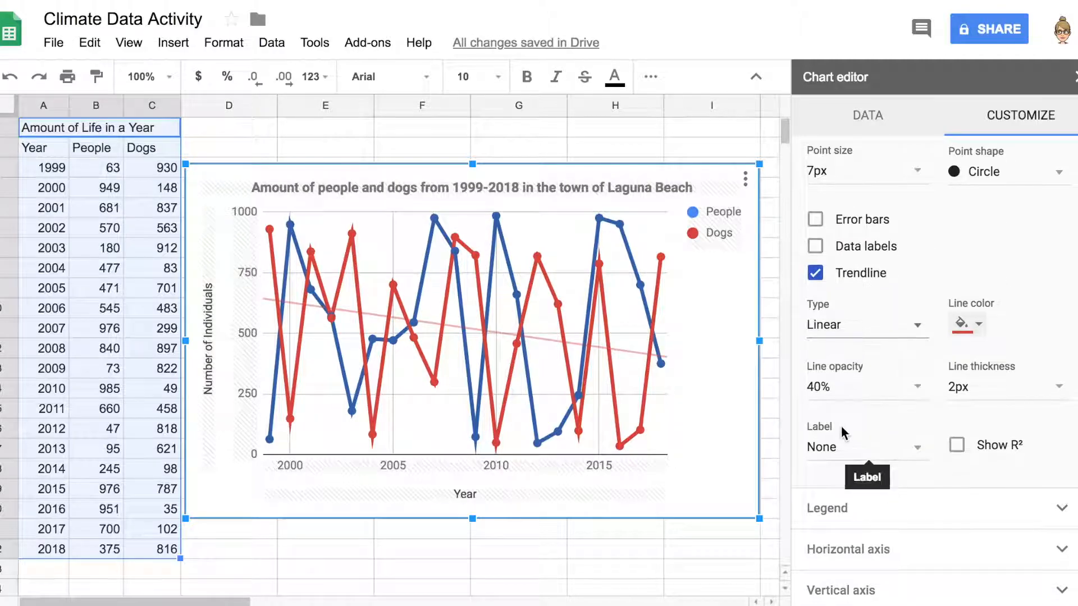
{"action": "left_click", "coordinate": [918, 387]}
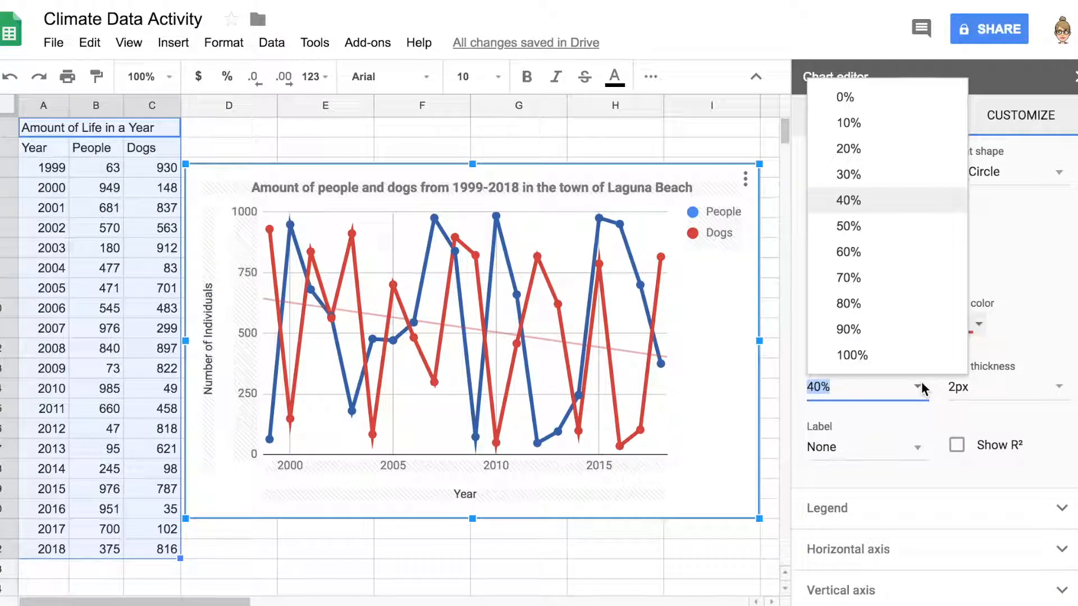
{"action": "left_click", "coordinate": [871, 362]}
{"action": "left_click", "coordinate": [984, 387]}
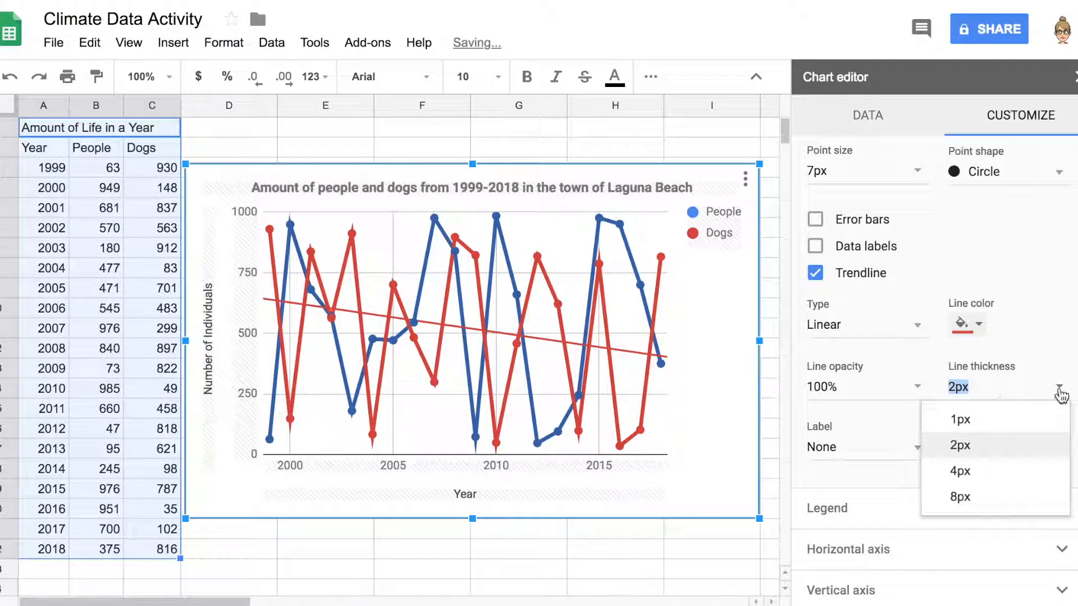
{"action": "left_click", "coordinate": [1025, 475]}
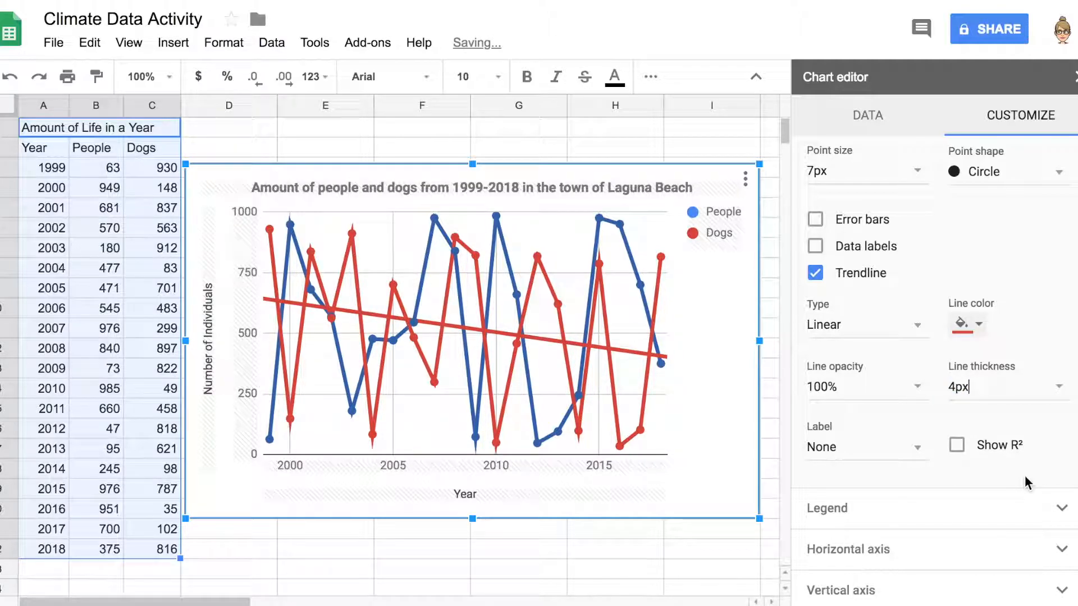
{"action": "left_click", "coordinate": [915, 452]}
{"action": "left_click", "coordinate": [873, 484]}
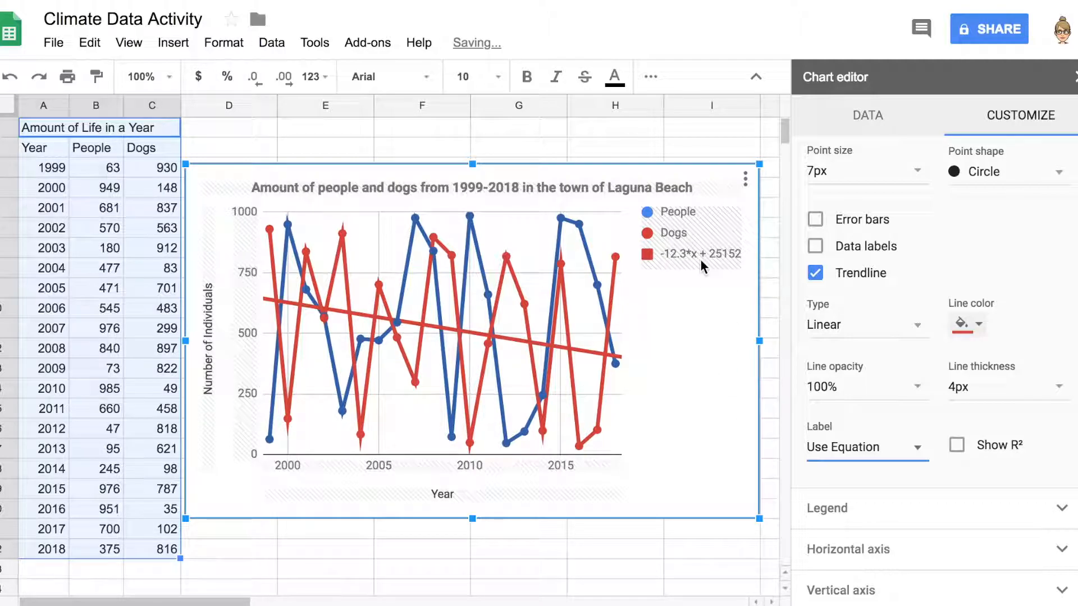
Position the chart legend at the top of the chart
{"action": "scroll", "coordinate": [989, 162], "scroll_direction": "up", "scroll_amount": 2}
{"action": "scroll", "coordinate": [955, 309], "scroll_direction": "up", "scroll_amount": 3}
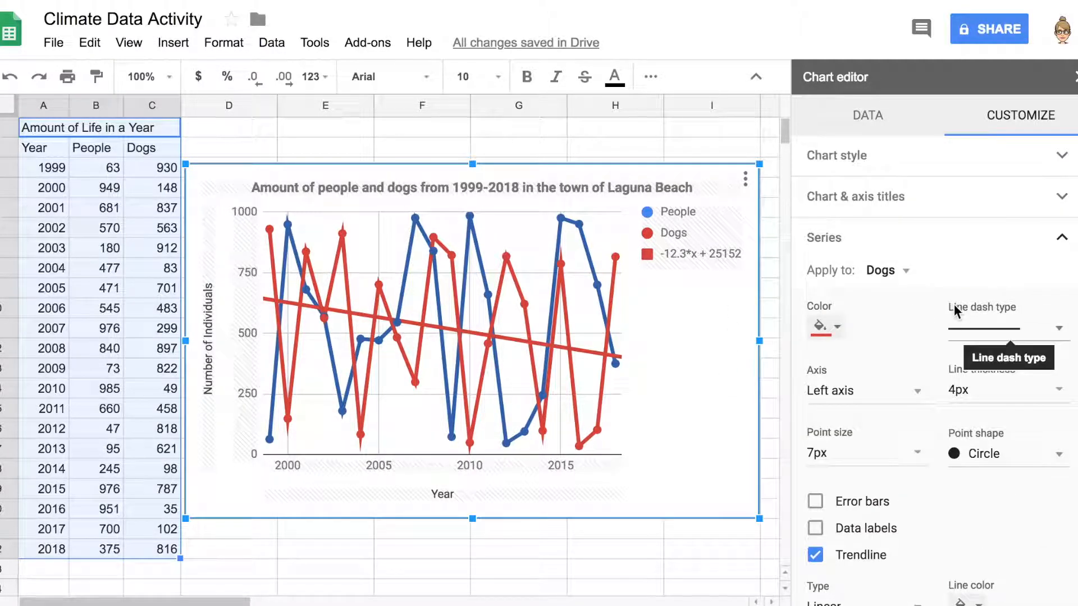
{"action": "left_click", "coordinate": [1062, 238]}
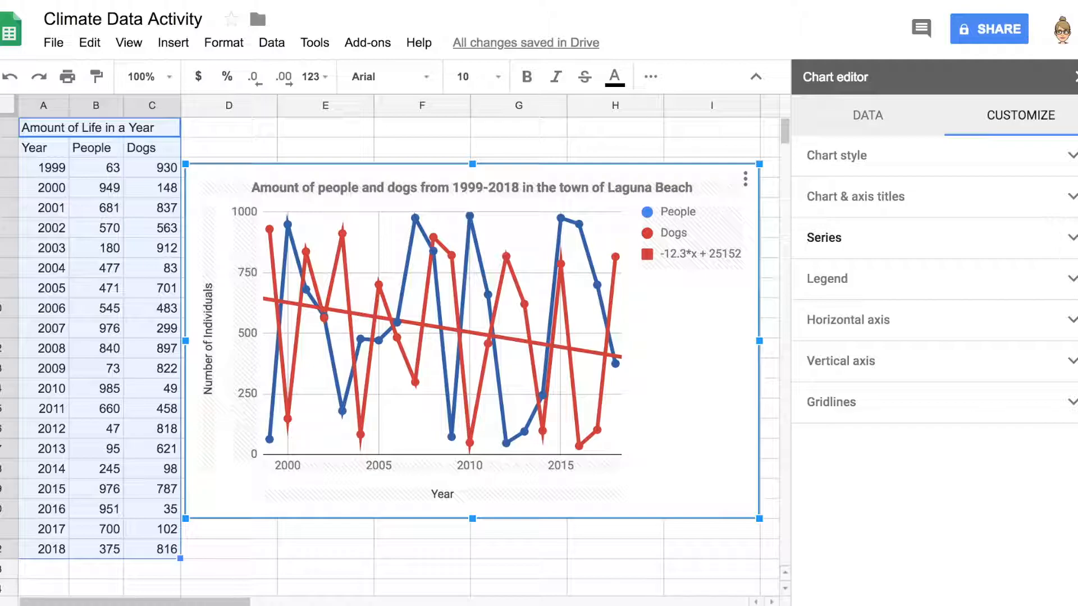
{"action": "left_click", "coordinate": [1061, 280]}
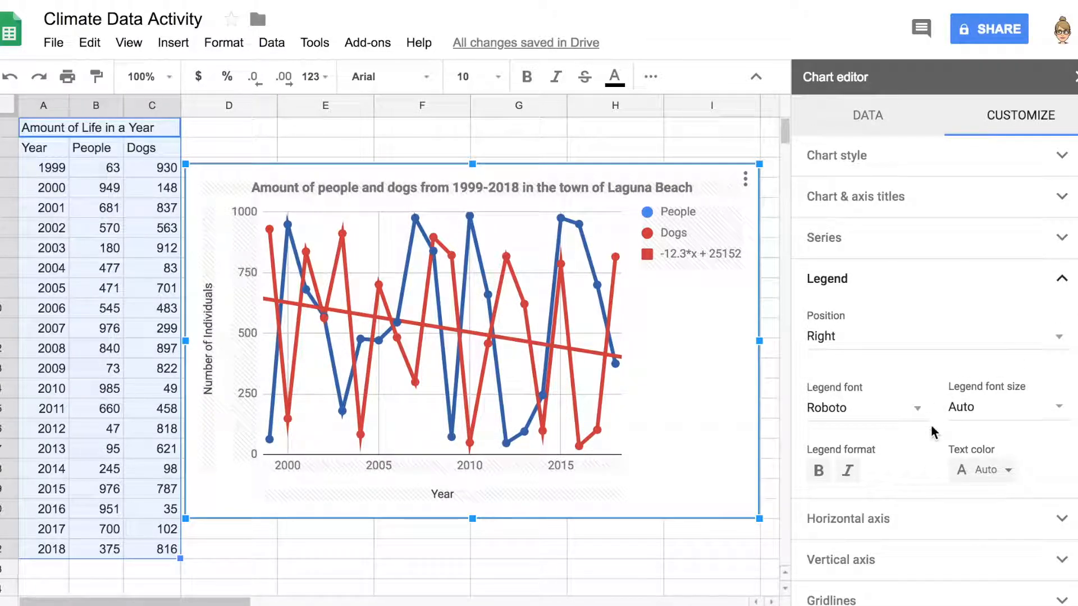
{"action": "left_click", "coordinate": [1058, 336]}
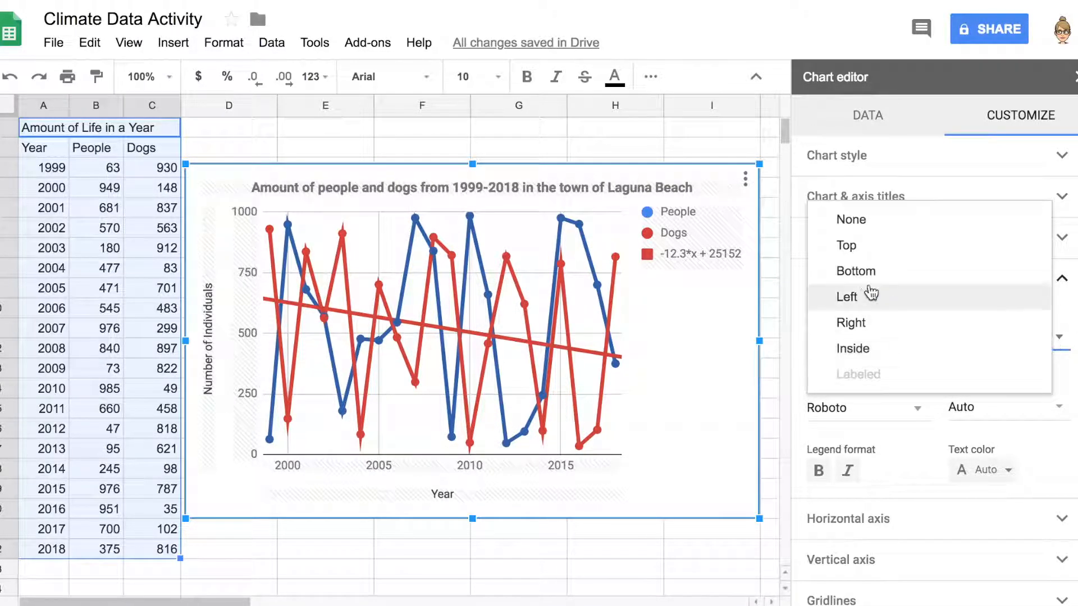
{"action": "left_click", "coordinate": [885, 255]}
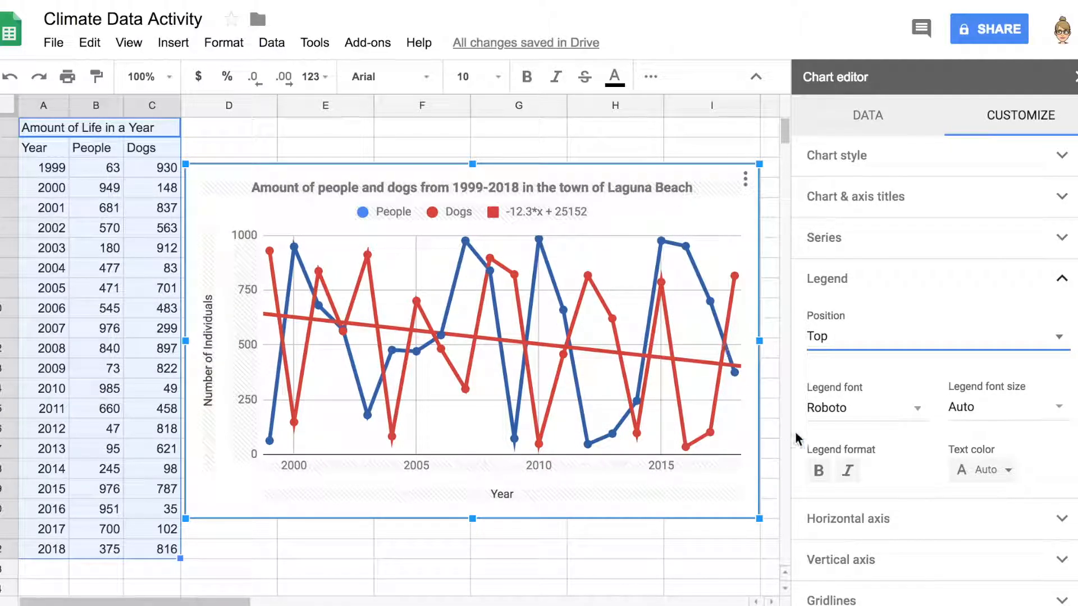
Set the legend font size to 18 after trying 12
{"action": "left_click", "coordinate": [977, 407]}
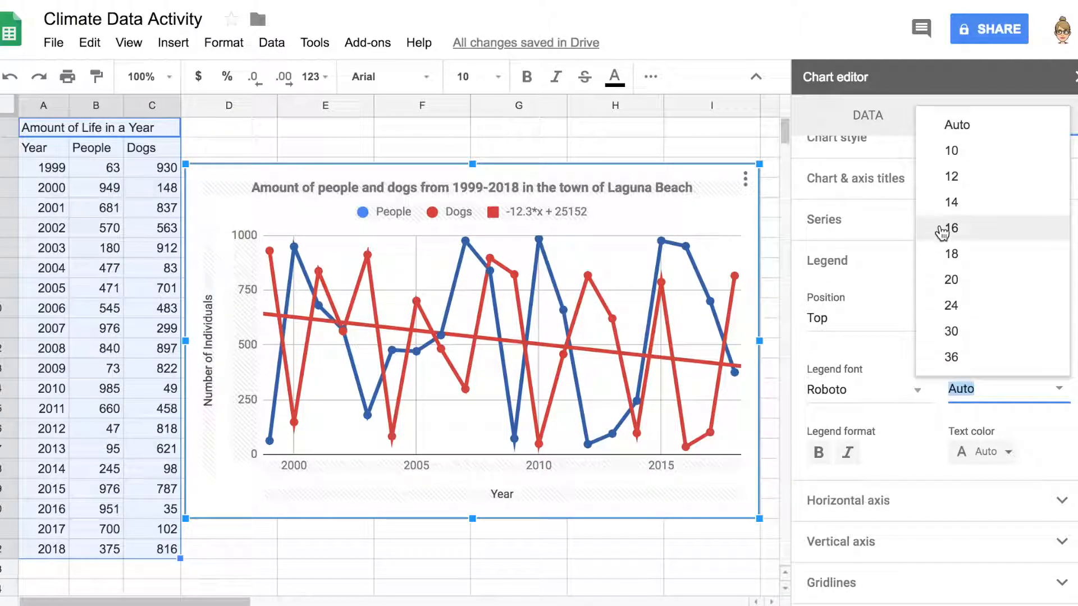
{"action": "left_click", "coordinate": [955, 177]}
{"action": "left_click", "coordinate": [1051, 387]}
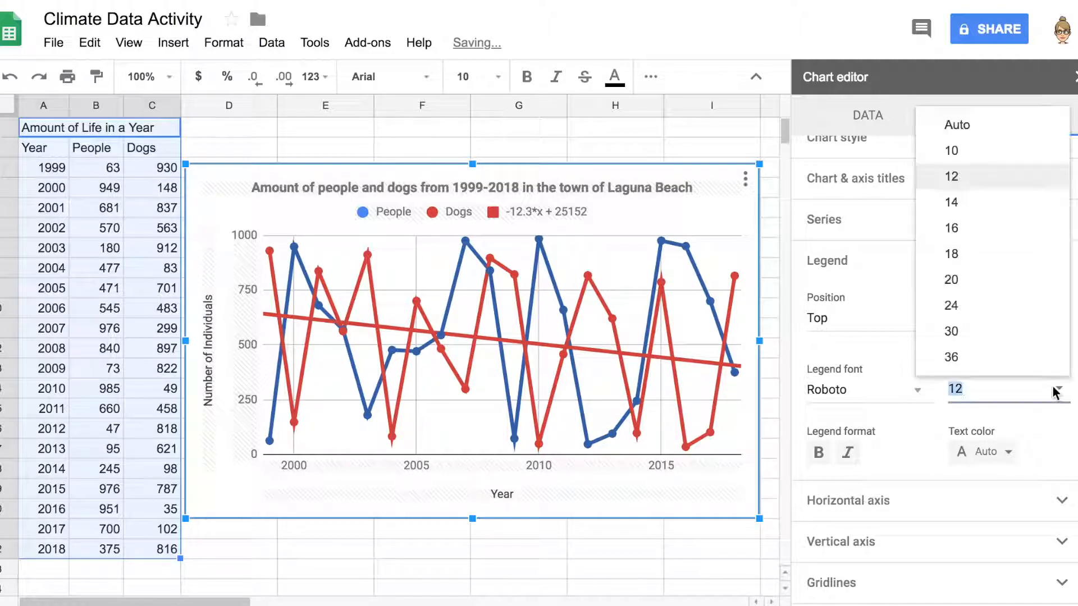
{"action": "left_click", "coordinate": [992, 255]}
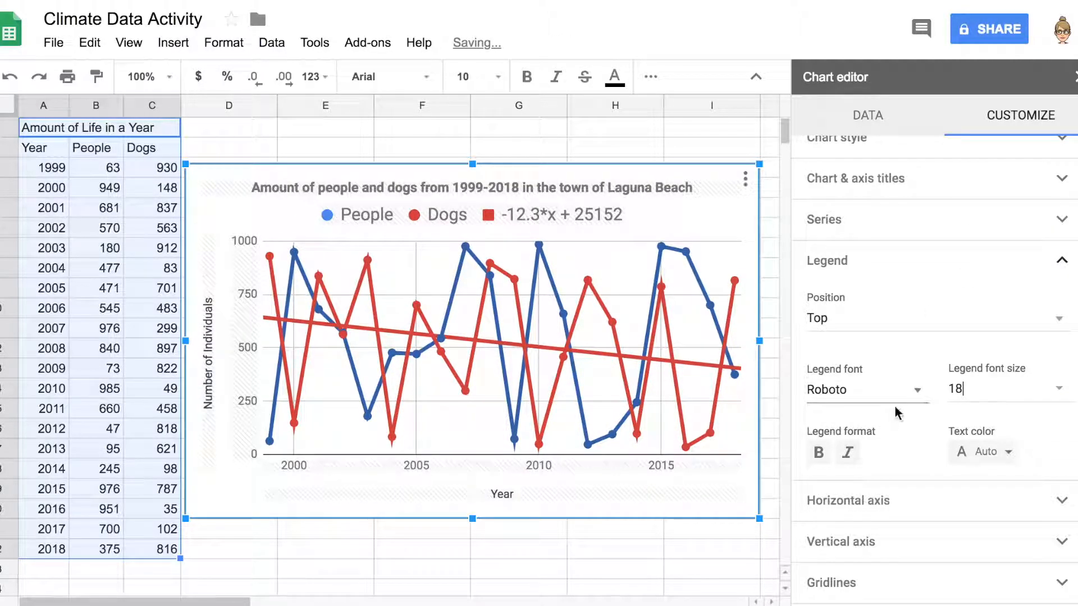
{"action": "left_click", "coordinate": [859, 261]}
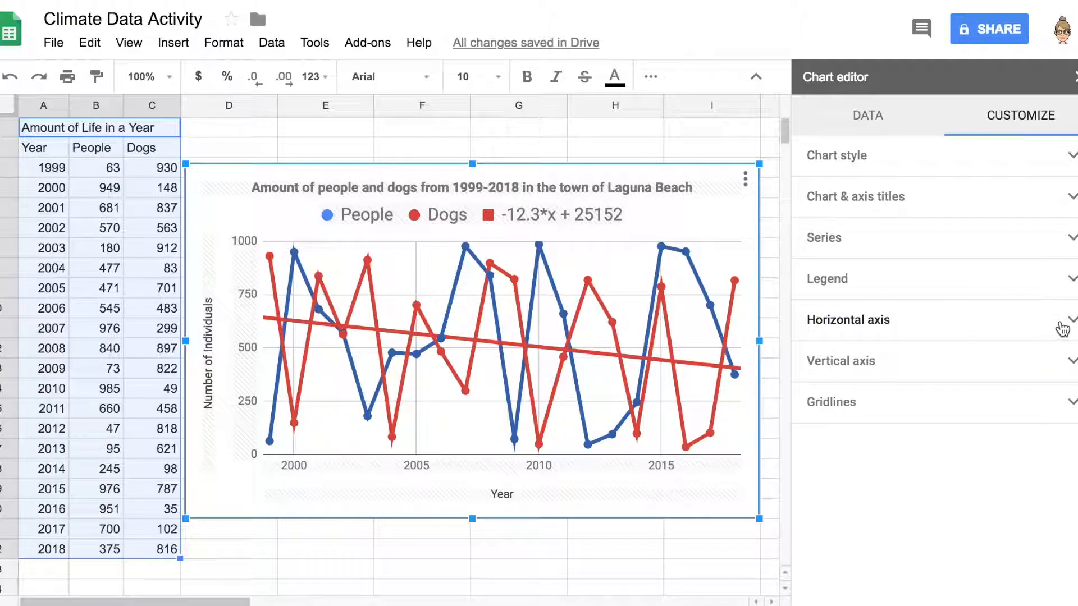
Treat the horizontal axis labels as text, and try reversing the axis order before restoring the original order
{"action": "left_click", "coordinate": [1061, 324]}
{"action": "scroll", "coordinate": [1033, 404], "scroll_direction": "down", "scroll_amount": 2}
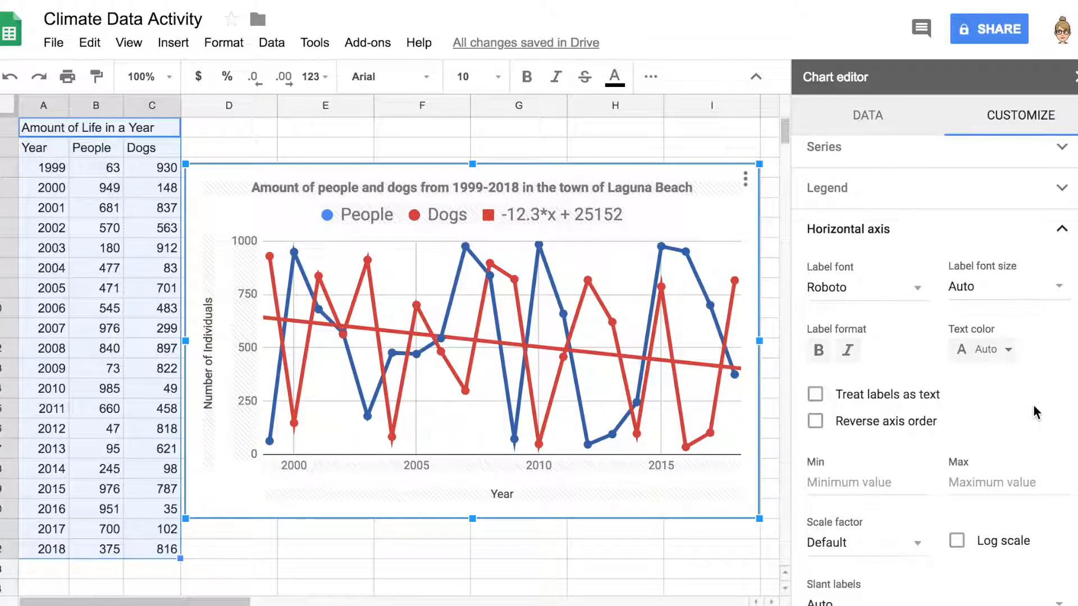
{"action": "scroll", "coordinate": [947, 474], "scroll_direction": "down", "scroll_amount": 3}
{"action": "scroll", "coordinate": [951, 476], "scroll_direction": "up", "scroll_amount": 3}
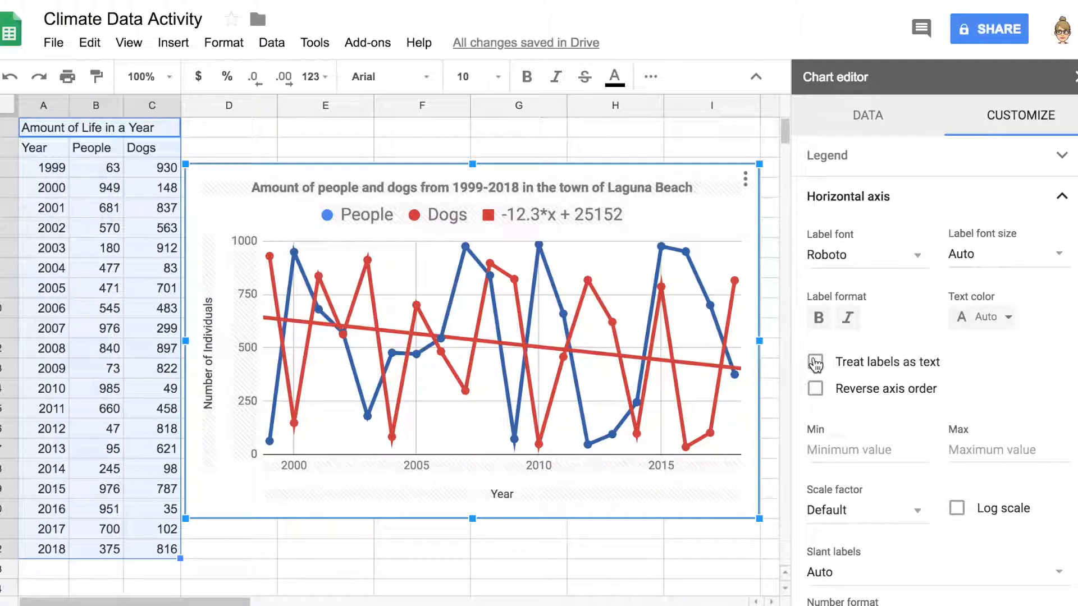
{"action": "left_click", "coordinate": [815, 364]}
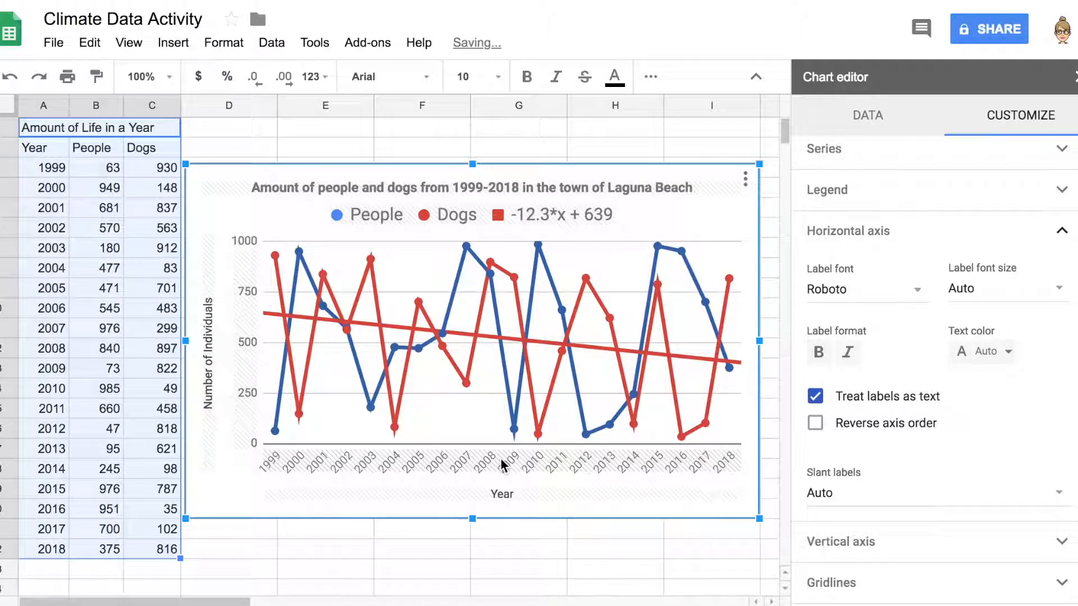
{"action": "left_click", "coordinate": [816, 426]}
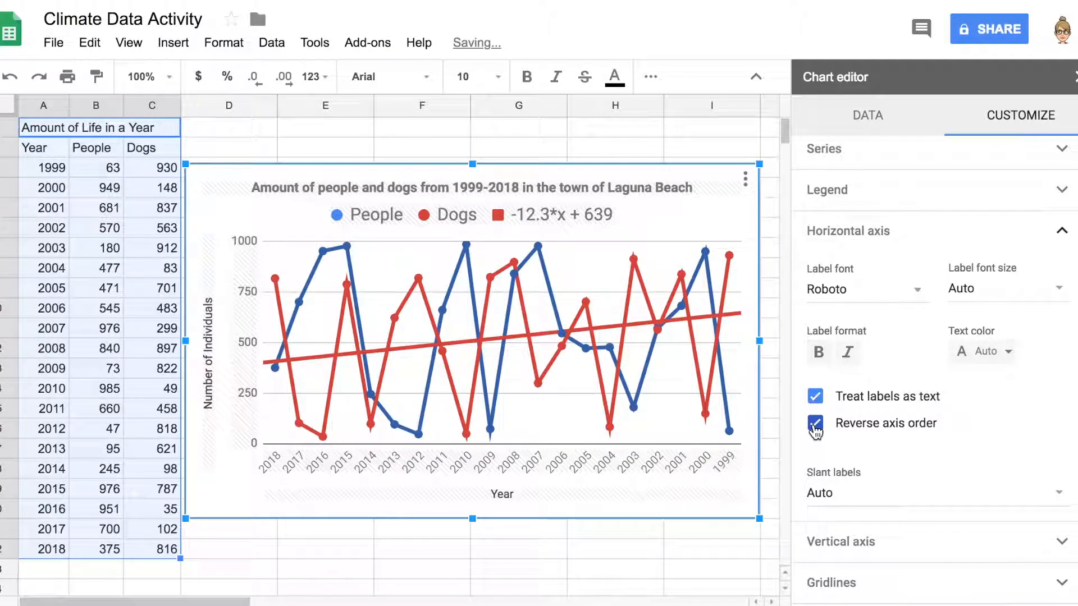
{"action": "left_click", "coordinate": [815, 425]}
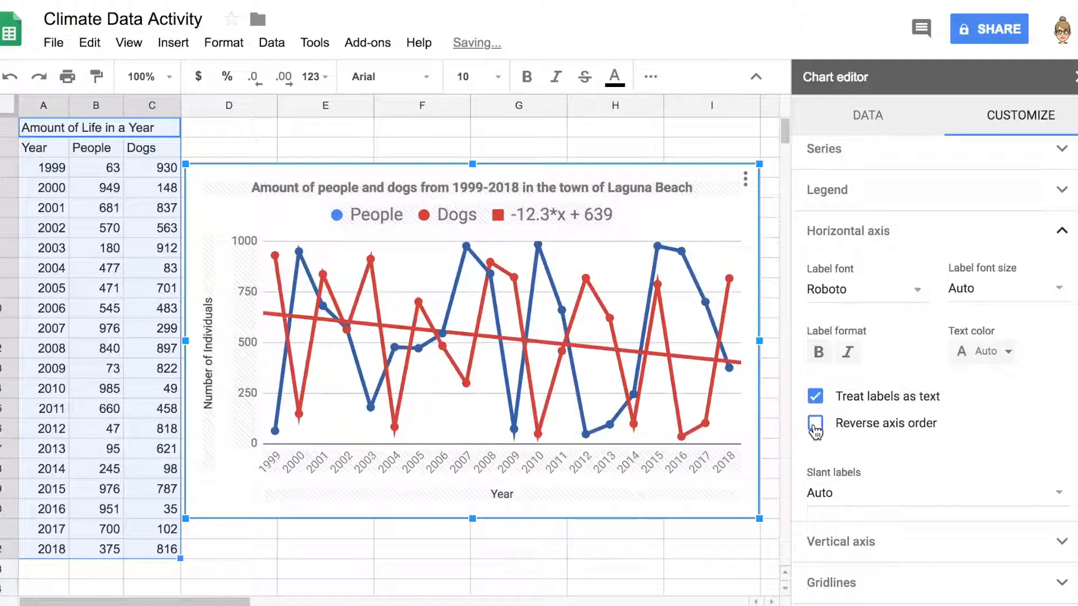
Slant the horizontal axis labels at 30° after trying 90°
{"action": "left_click", "coordinate": [1059, 499]}
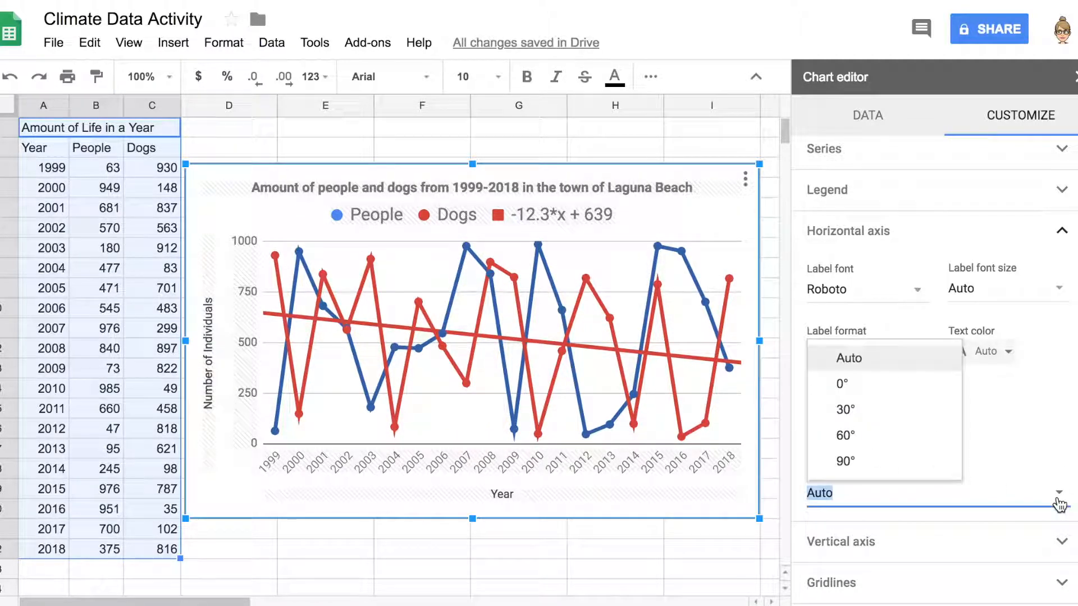
{"action": "left_click", "coordinate": [834, 459]}
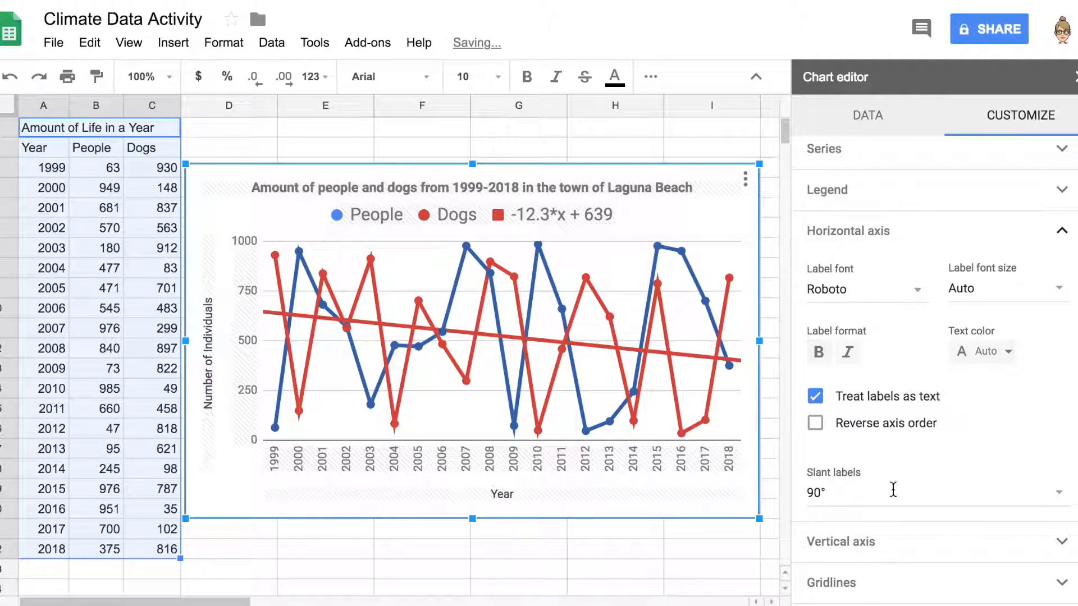
{"action": "left_click", "coordinate": [1059, 494]}
{"action": "left_click", "coordinate": [897, 412]}
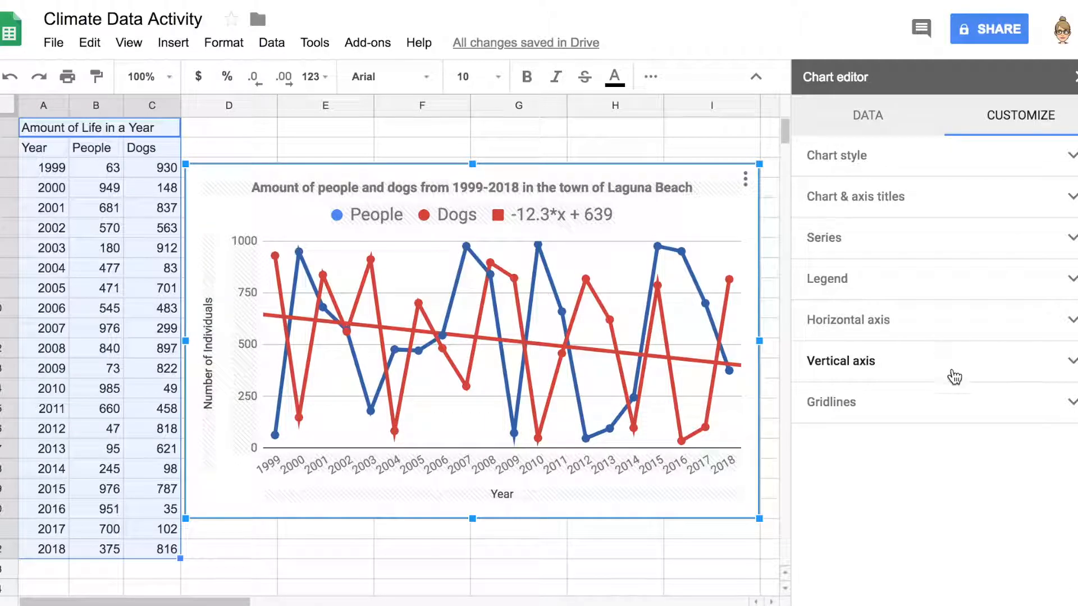
Set both the major and minor gridline counts of the vertical axis to 10
{"action": "left_click", "coordinate": [991, 410]}
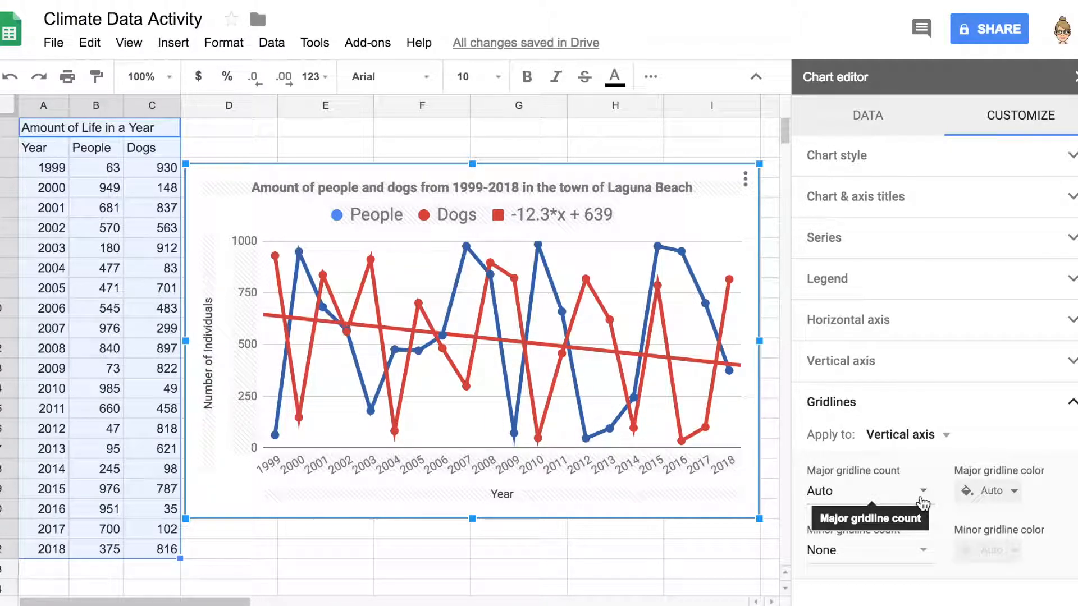
{"action": "left_click", "coordinate": [921, 498]}
{"action": "left_click", "coordinate": [890, 461]}
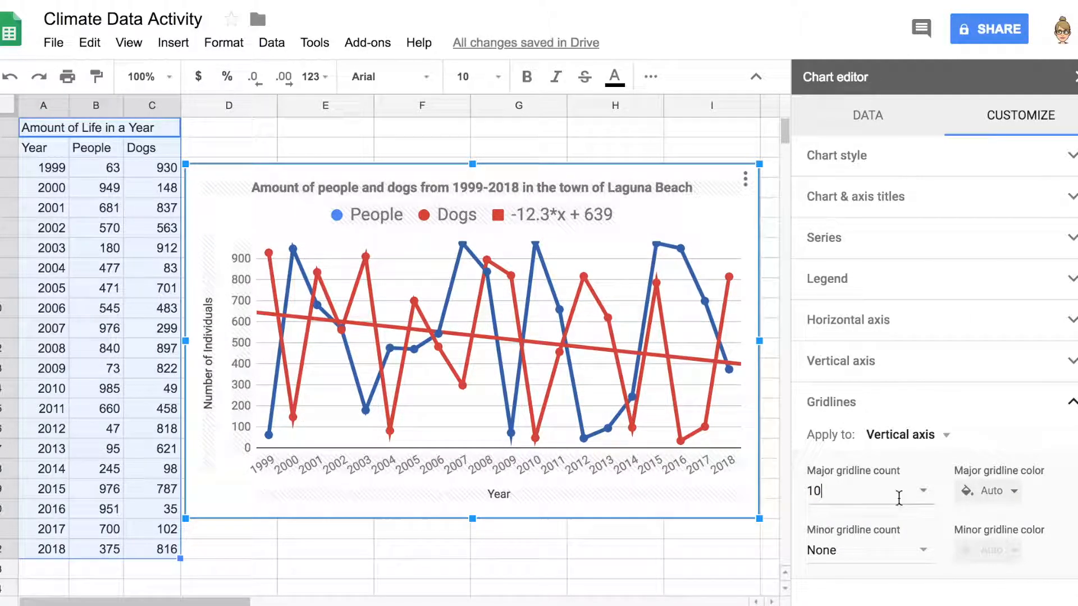
{"action": "left_click", "coordinate": [909, 550]}
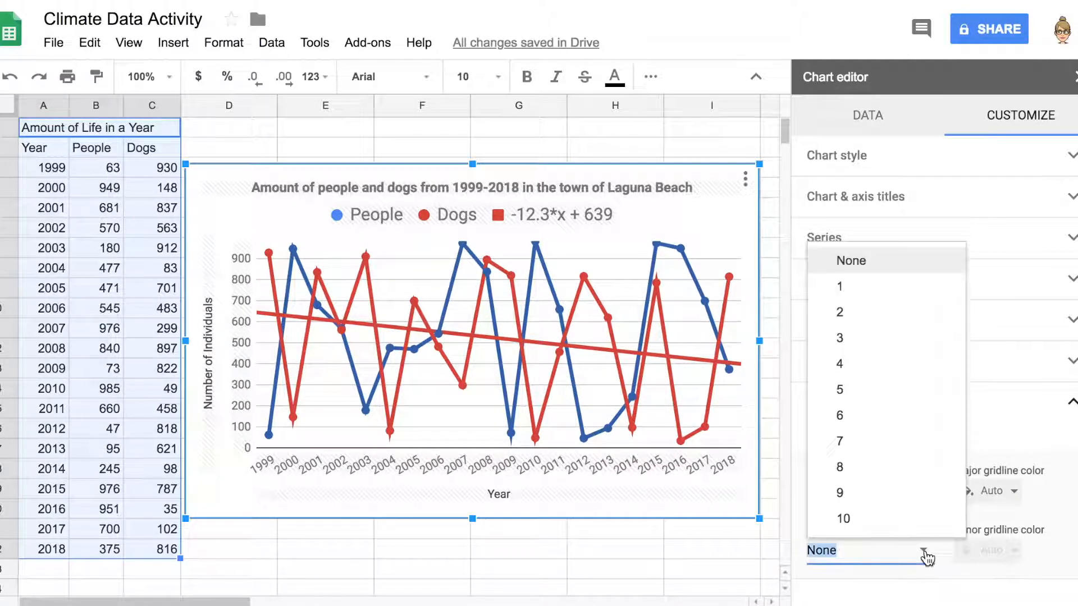
{"action": "left_click", "coordinate": [880, 511]}
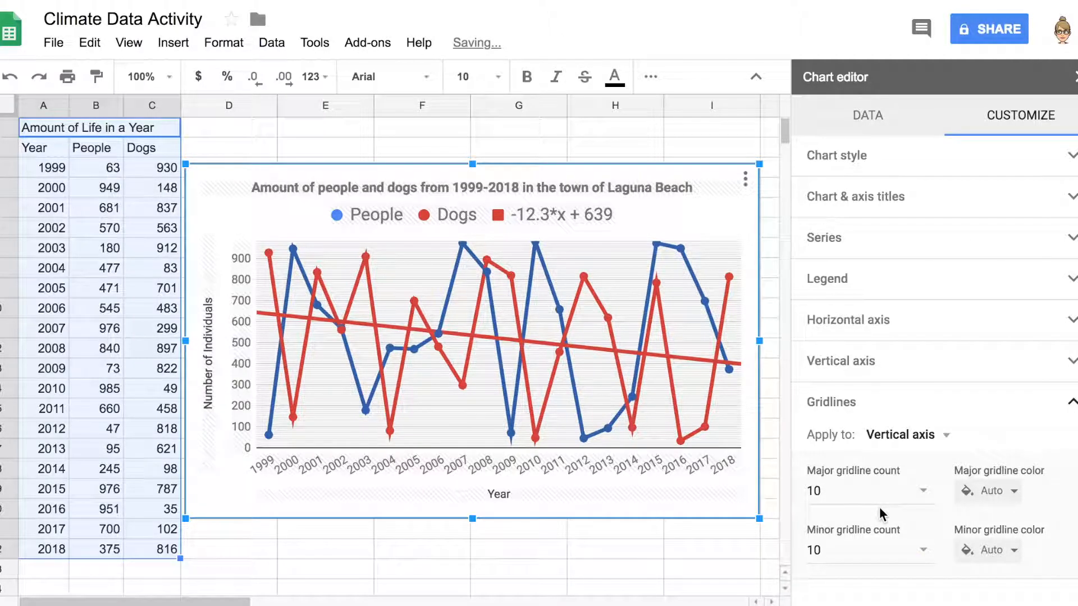